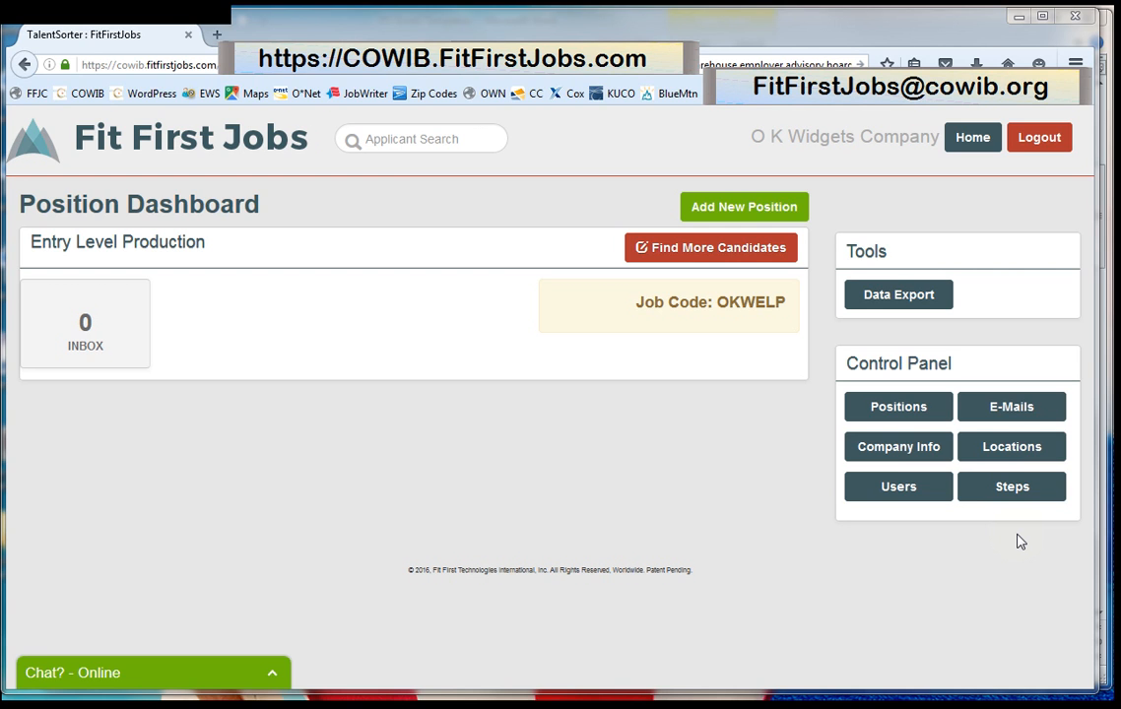
# Open the E-Mails templates page from the Position Dashboard's Control Panel.
pyautogui.click(1022, 407)
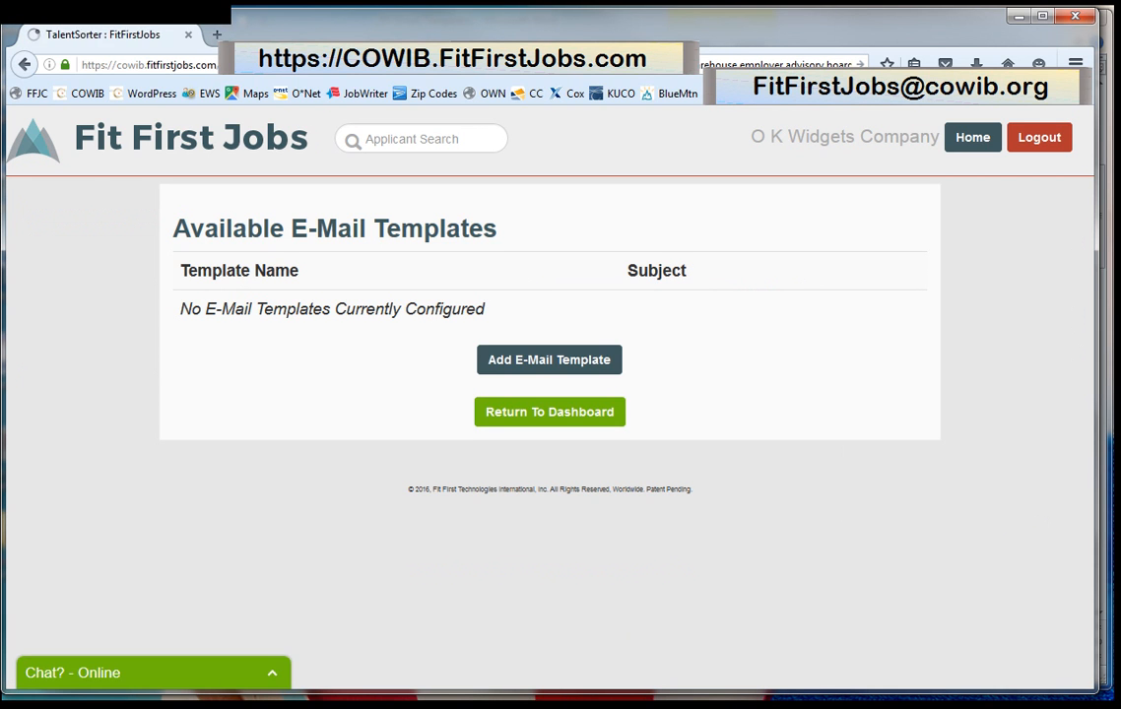
# Add a new e-mail template to get an empty Name, Subject and Template form.
pyautogui.click(565, 362)
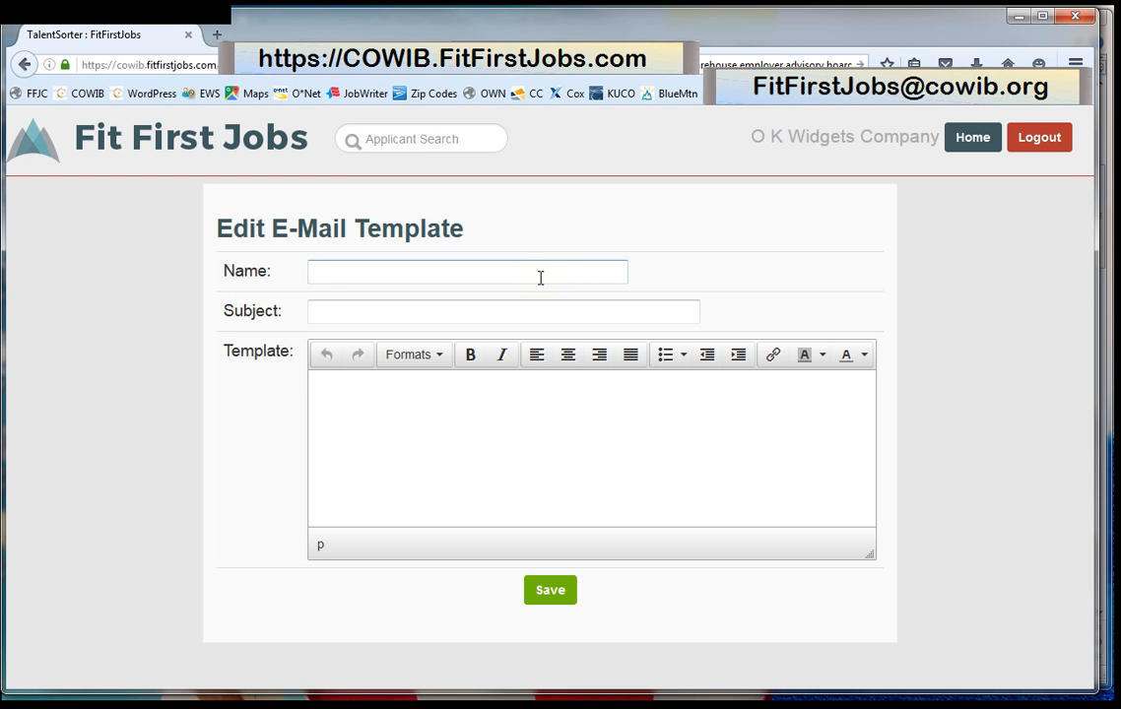
# Name the template 'Received application' with subject 'Confirming receipt of your application at %%Company%%'.
pyautogui.click(330, 271)
pyautogui.write('R')
pyautogui.press('Return')
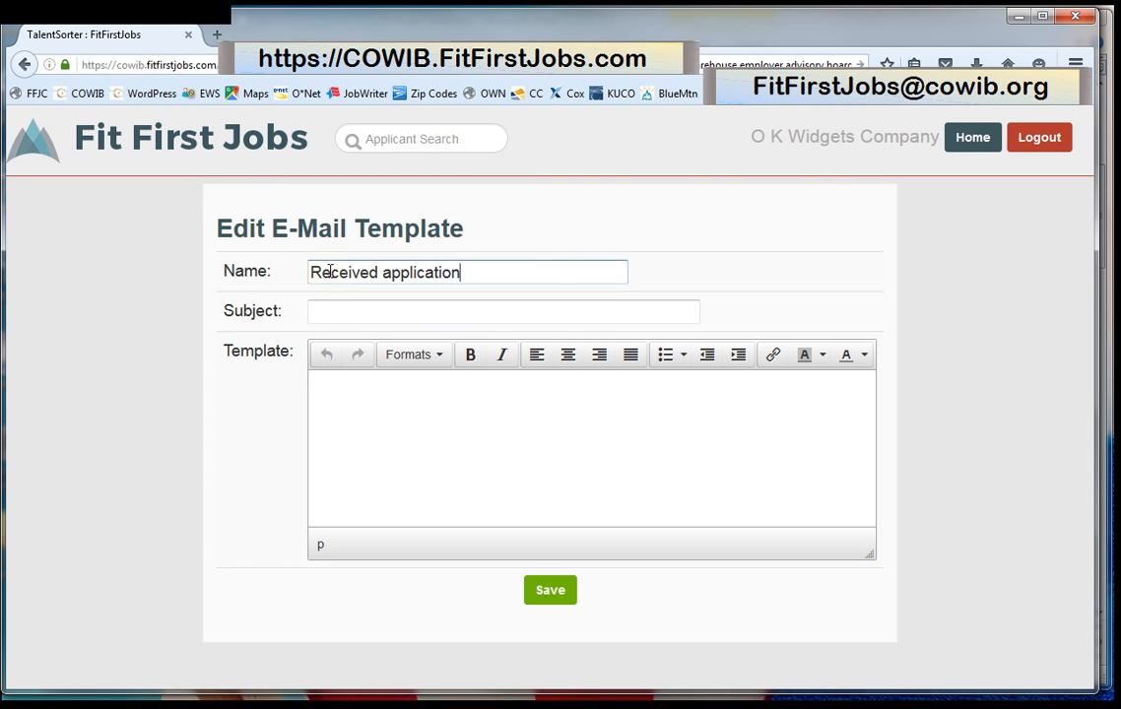
pyautogui.press('Tab')
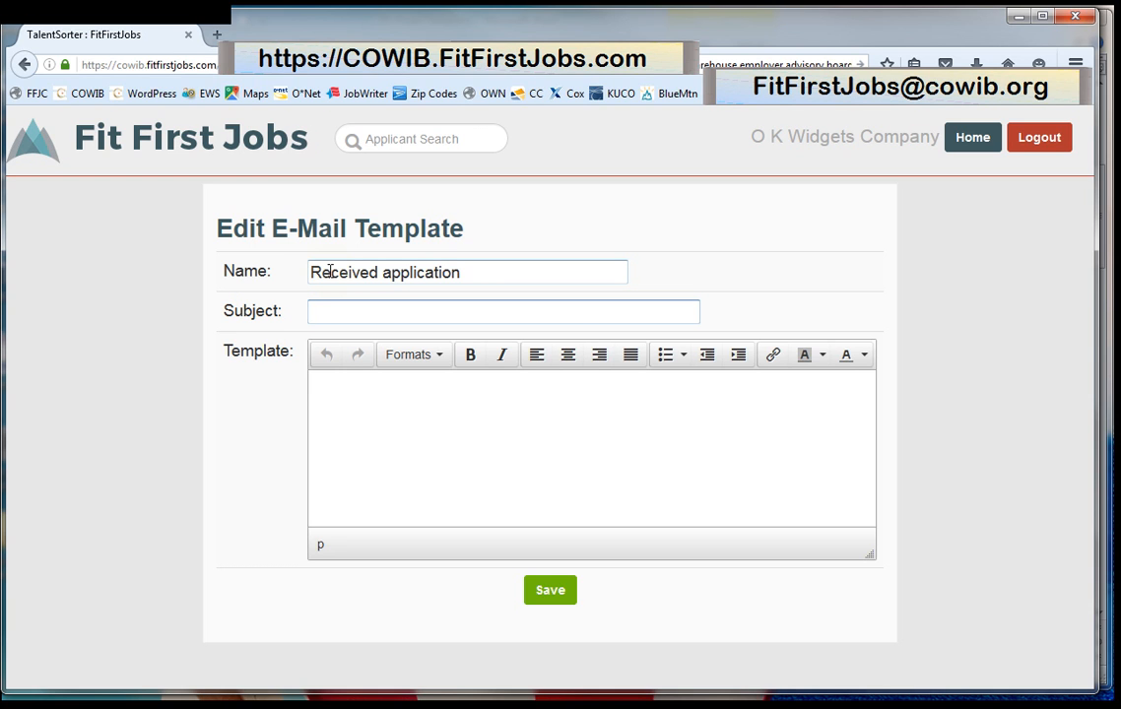
pyautogui.write('C')
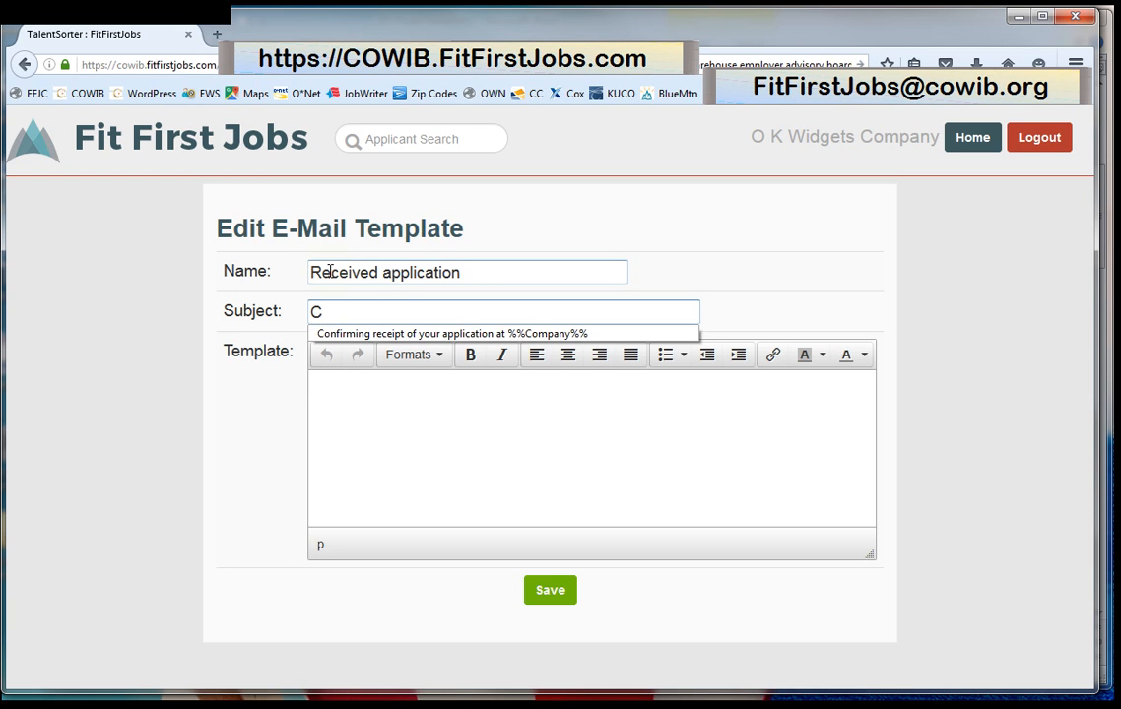
pyautogui.click(407, 334)
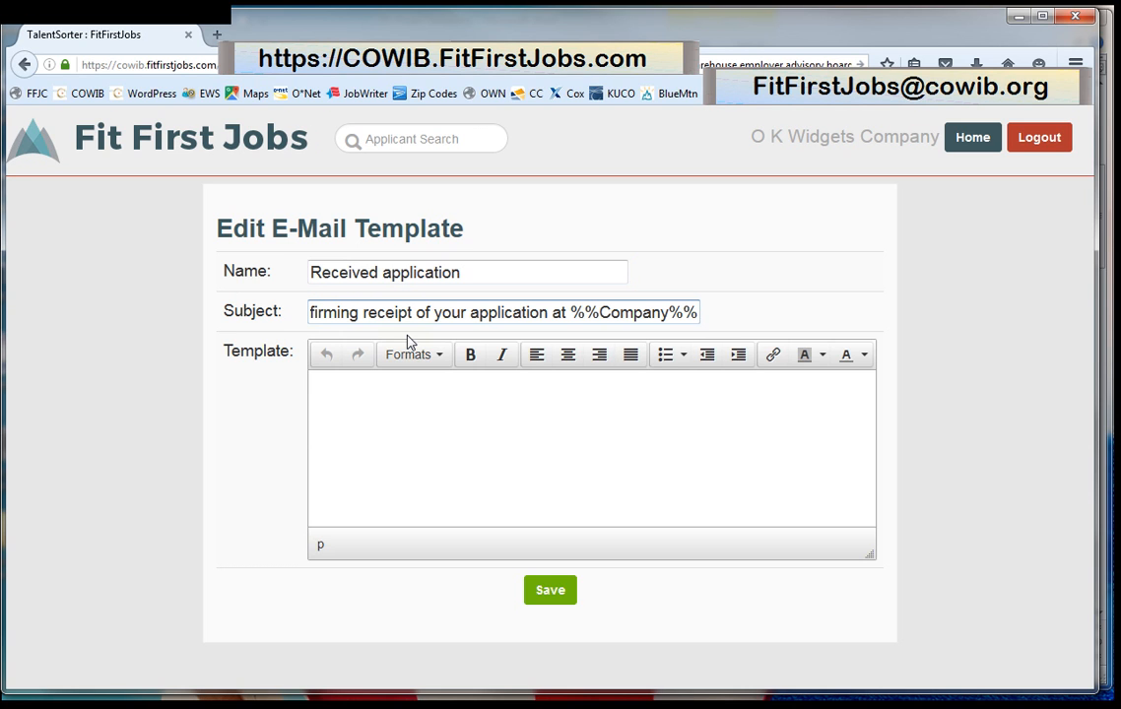
# Copy template 3's suggested confirmation letter text from the Word document.
pyautogui.click(326, 390)
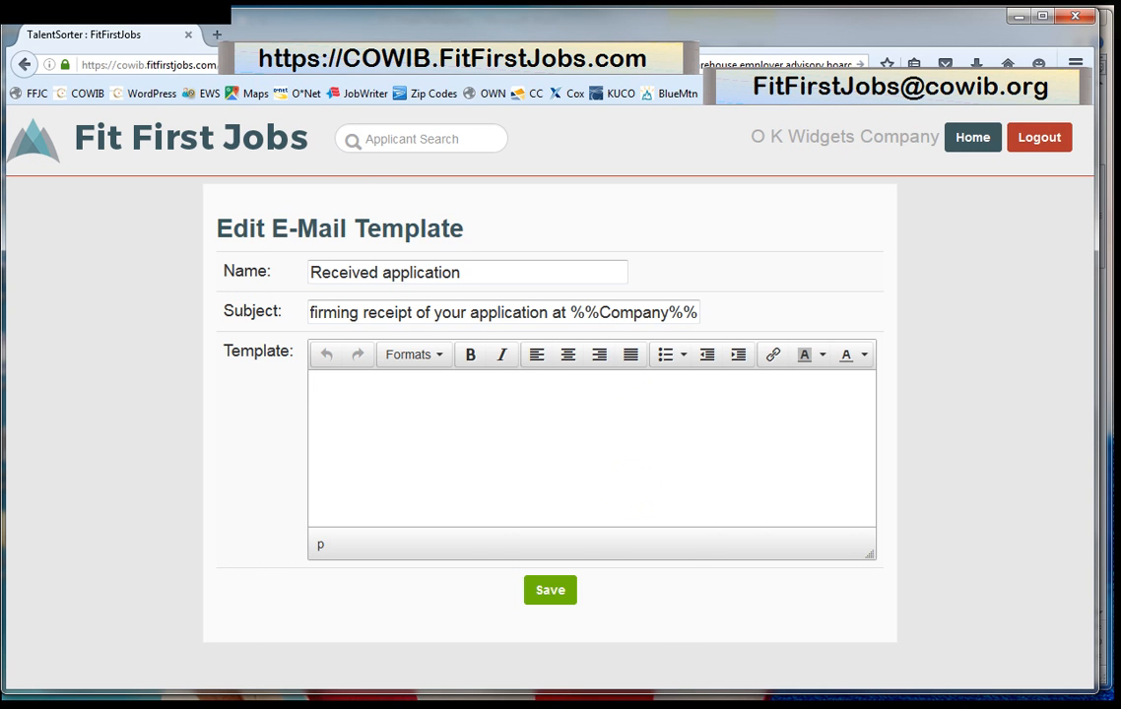
pyautogui.click(1104, 29)
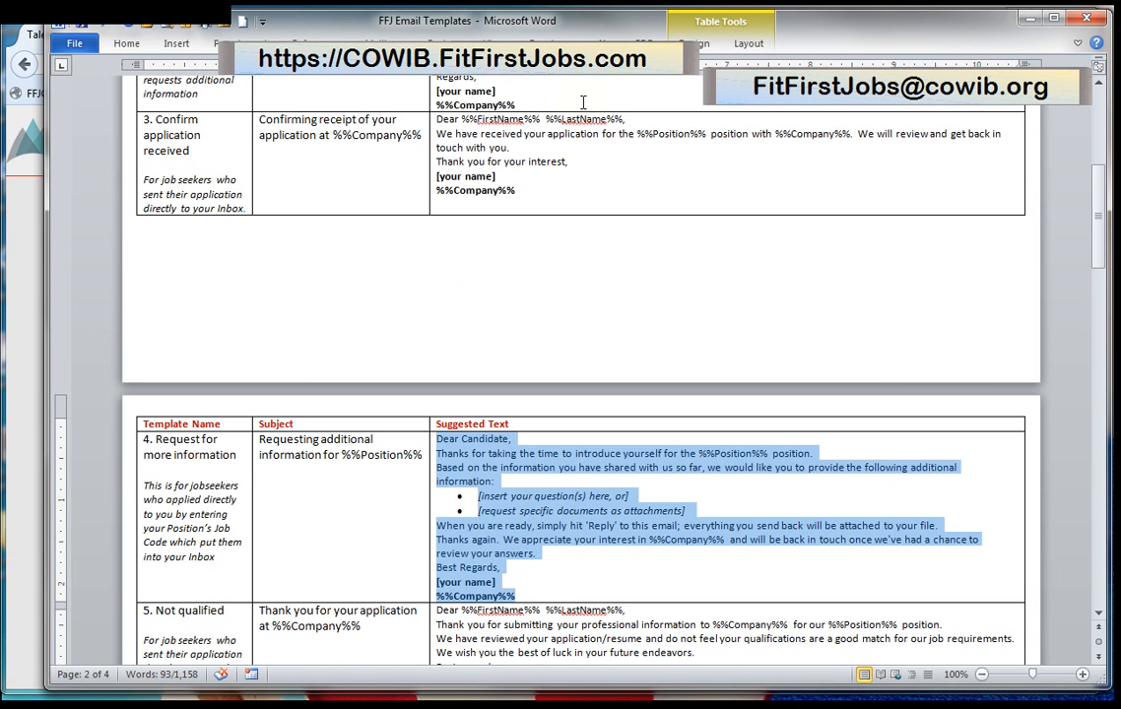
pyautogui.click(522, 190)
pyautogui.moveTo(523, 190); pyautogui.dragTo(439, 119)
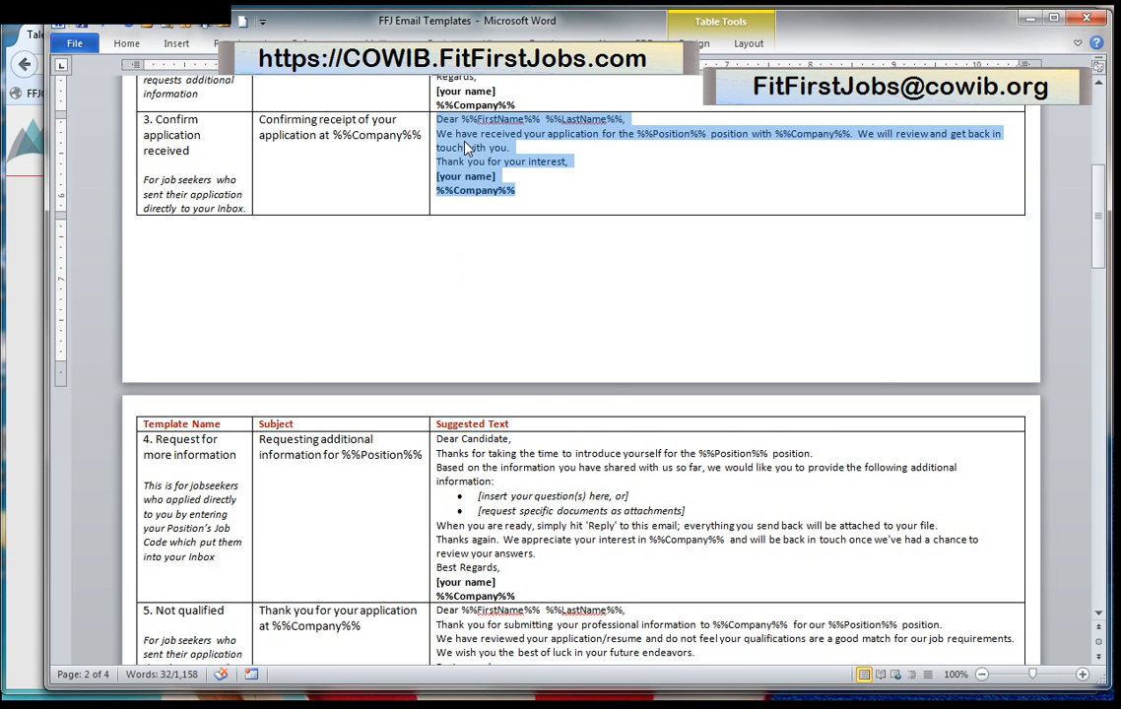
pyautogui.rightClick(465, 143)
pyautogui.click(509, 174)
pyautogui.click(25, 211)
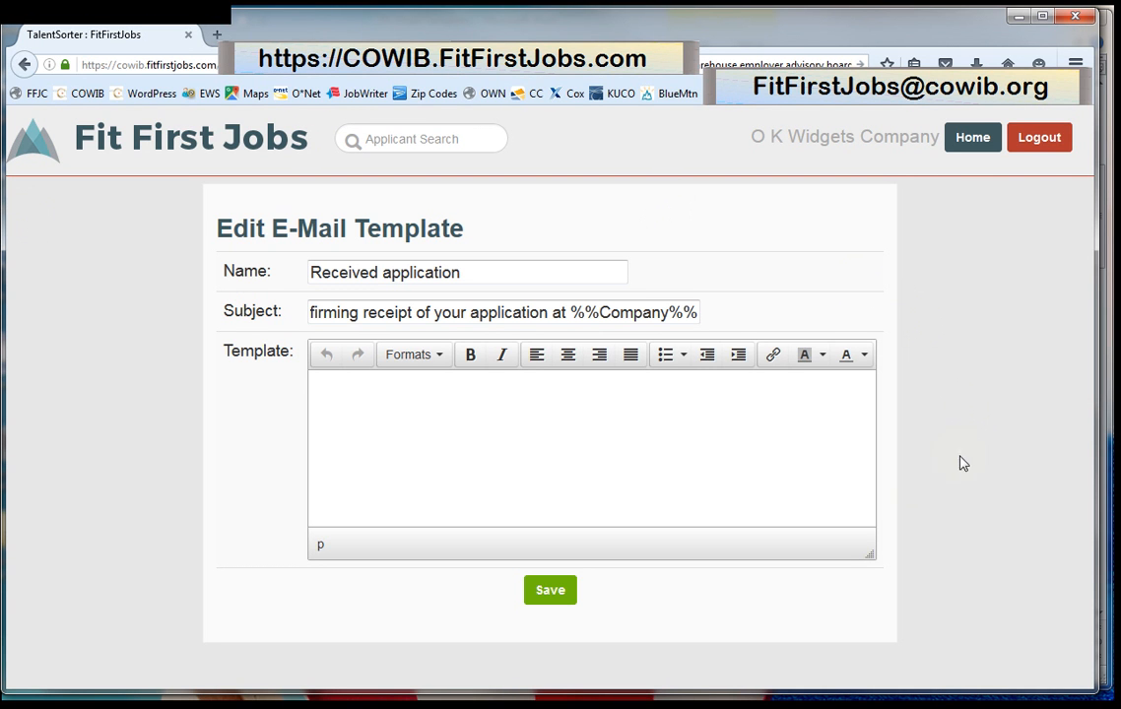
# Paste the confirmation letter into the Received application body and save the template.
pyautogui.rightClick(325, 386)
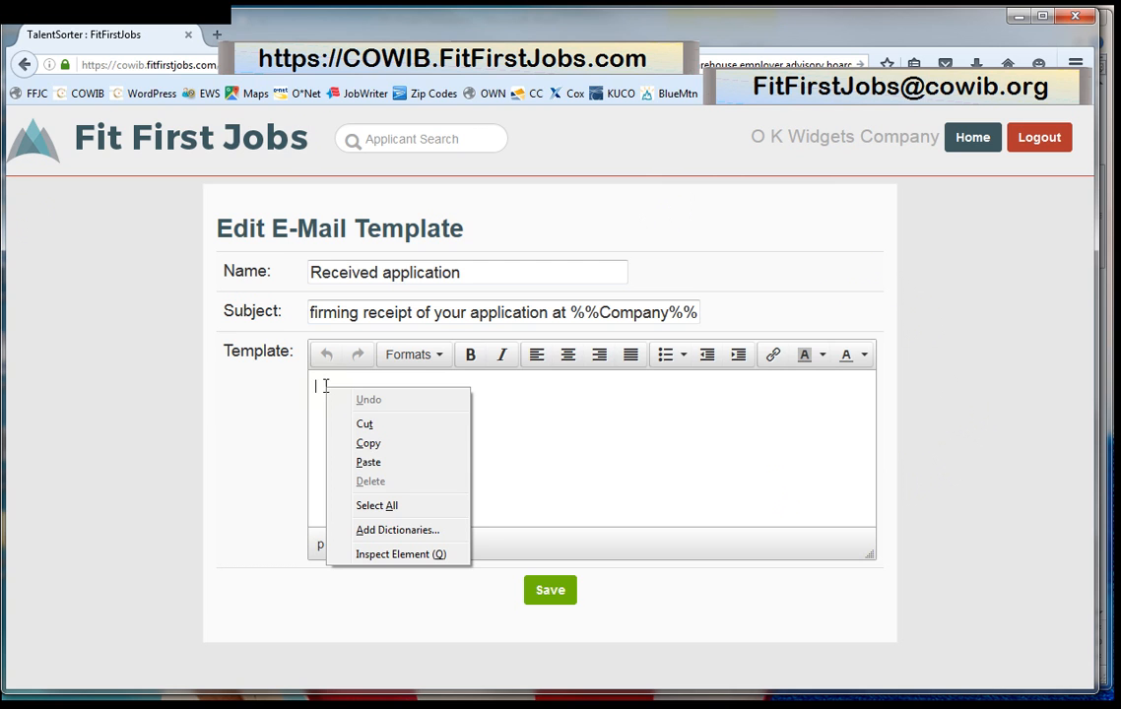
pyautogui.click(368, 461)
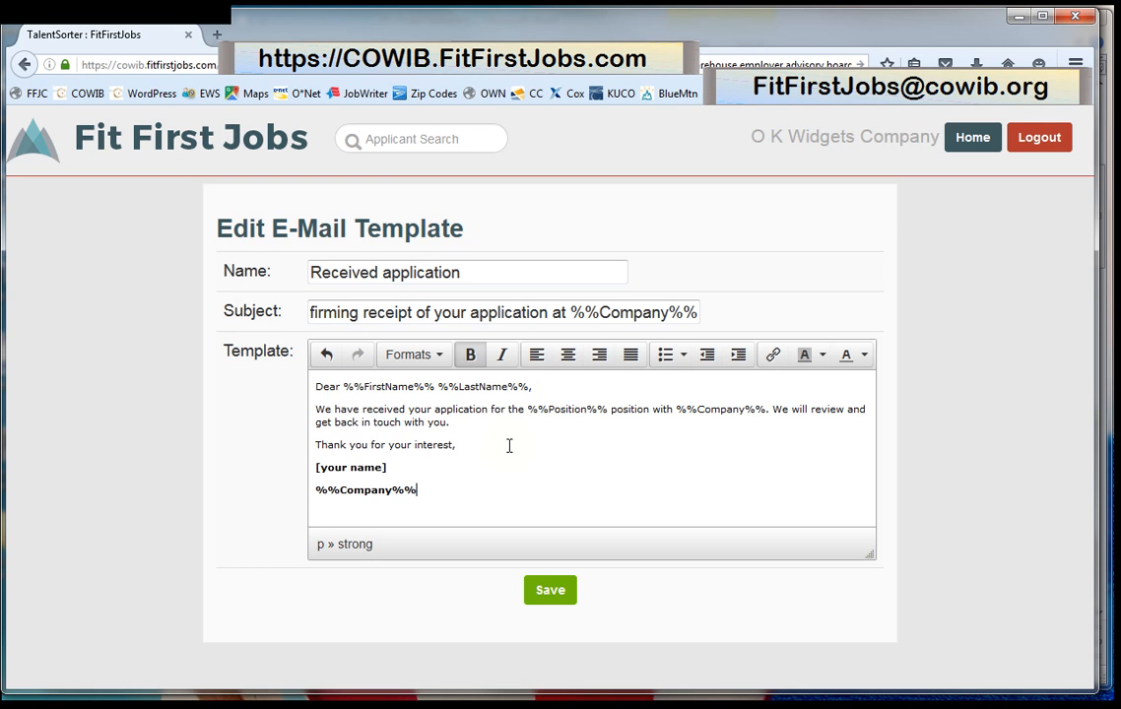
pyautogui.click(547, 599)
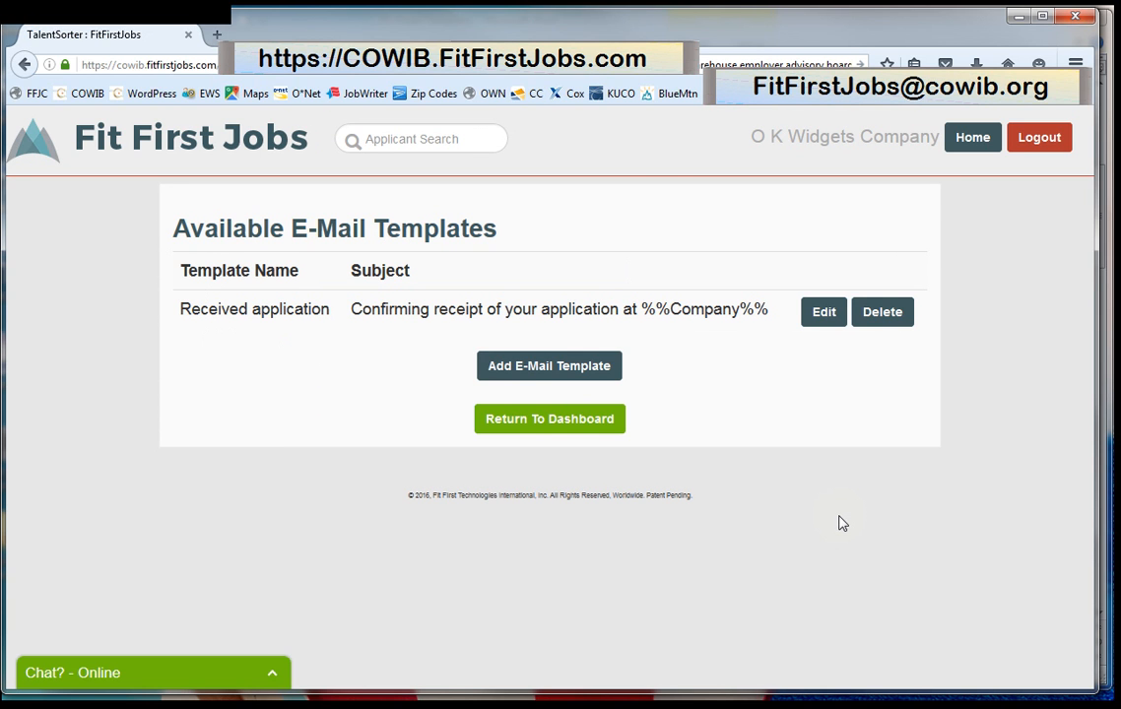
# Add a second template named 'Information Request'.
pyautogui.click(557, 371)
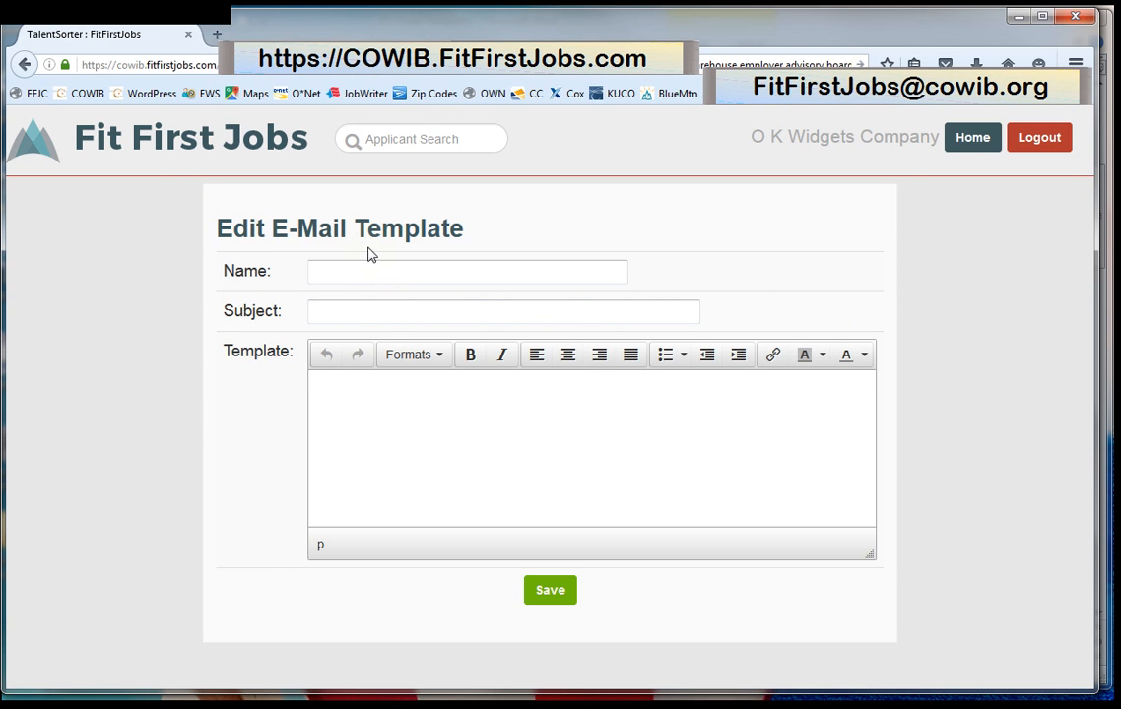
pyautogui.click(339, 270)
pyautogui.write('I')
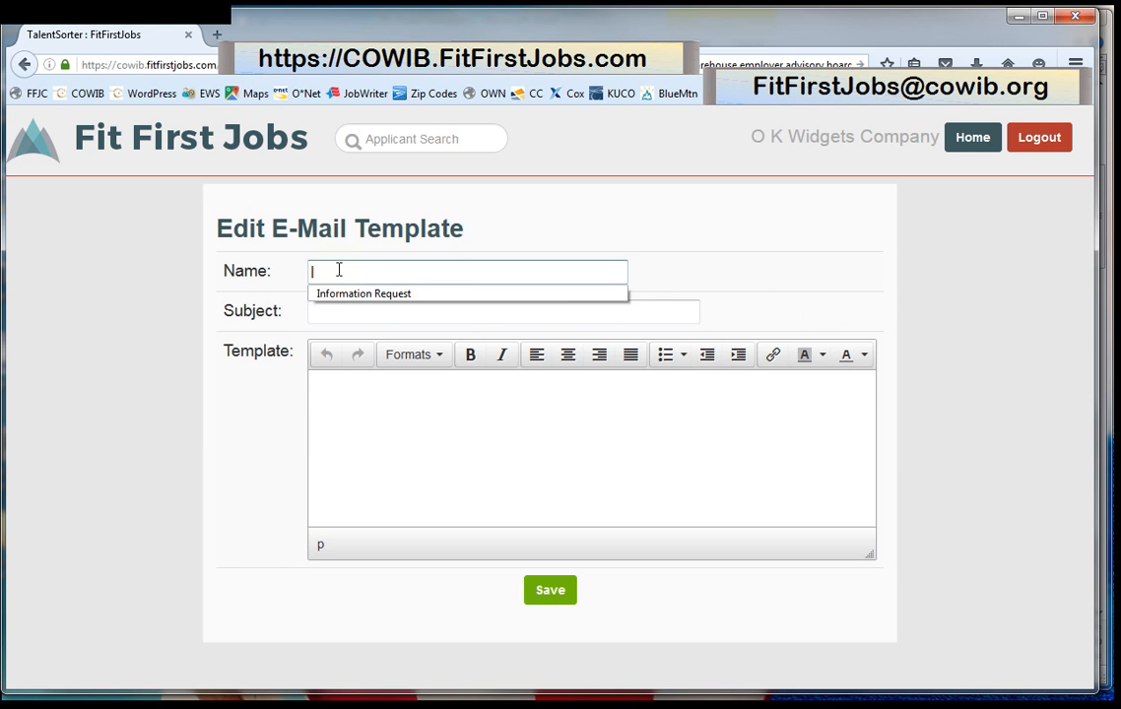
pyautogui.press('Down')
pyautogui.press('Return')
pyautogui.press('Tab')
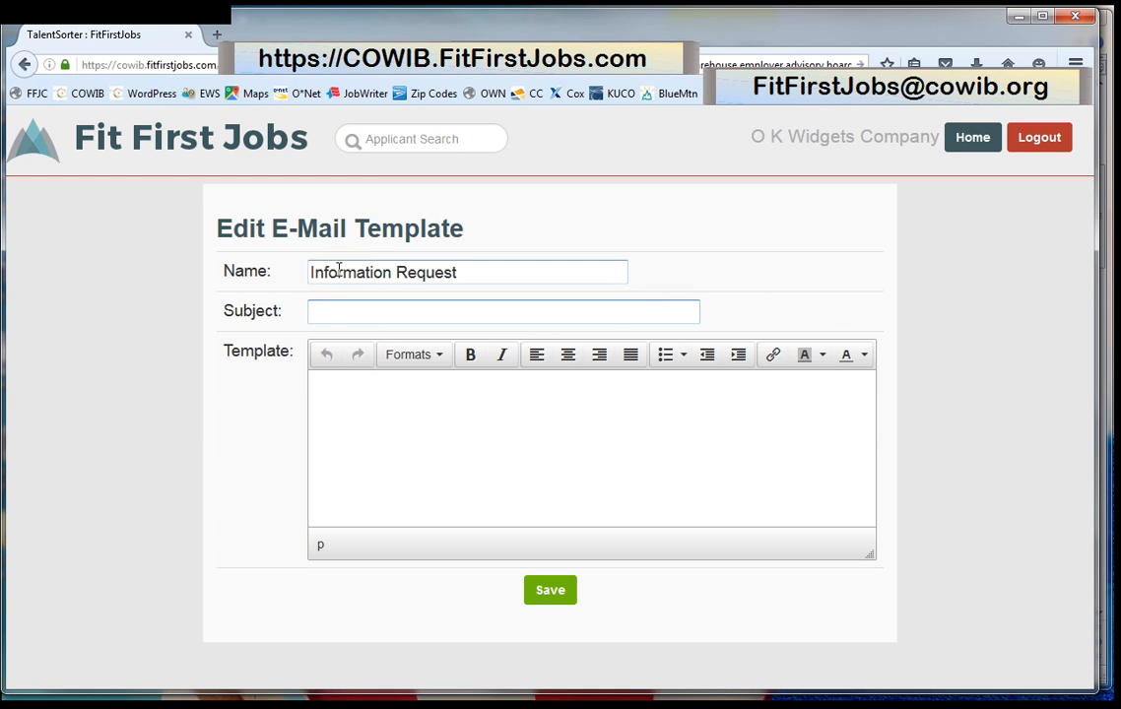
# Set its subject to 'Requesting additional information for %%Position%% position'.
pyautogui.write('R')
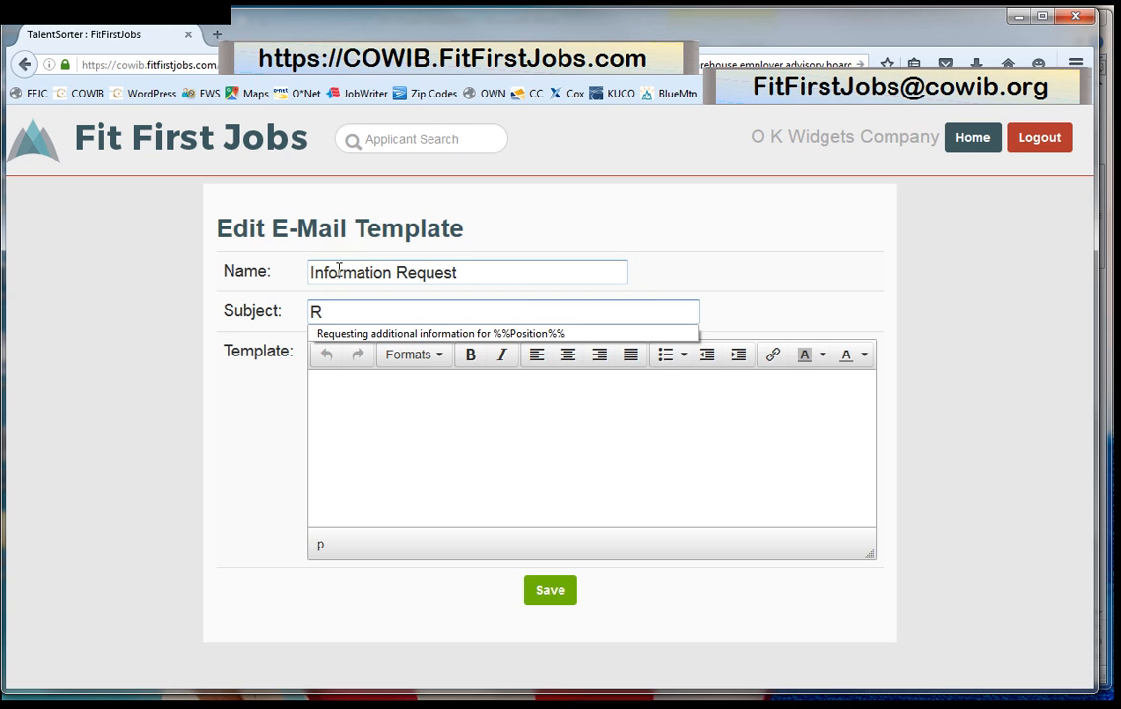
pyautogui.press('Down')
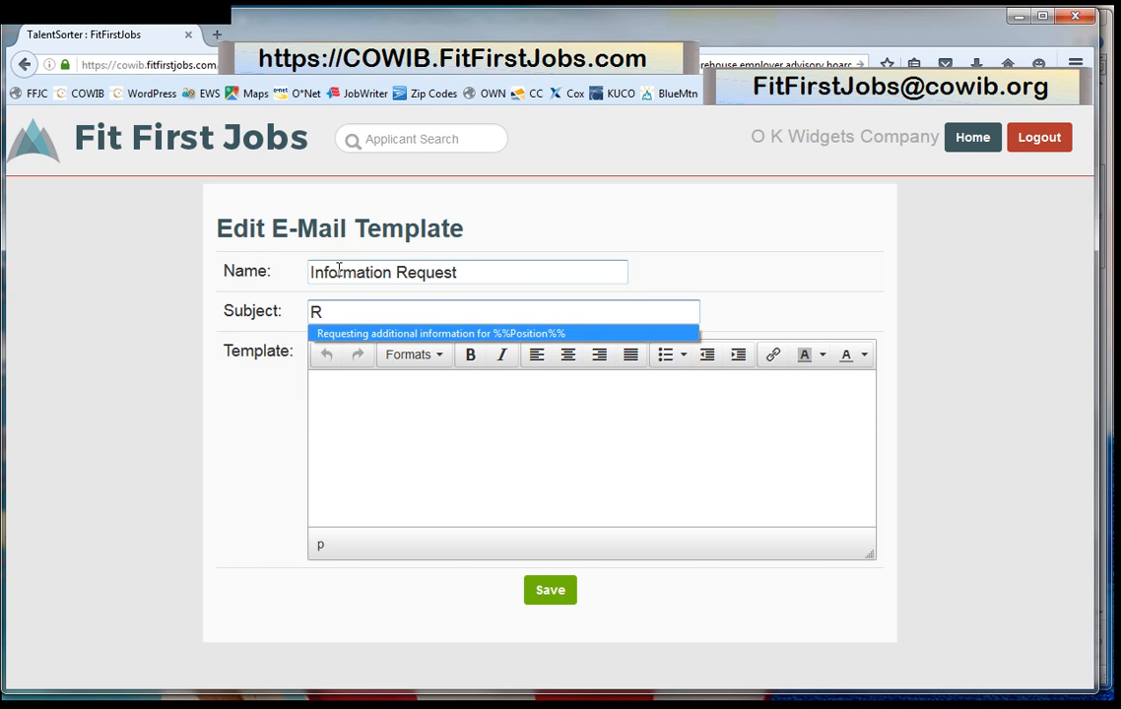
pyautogui.press('Return')
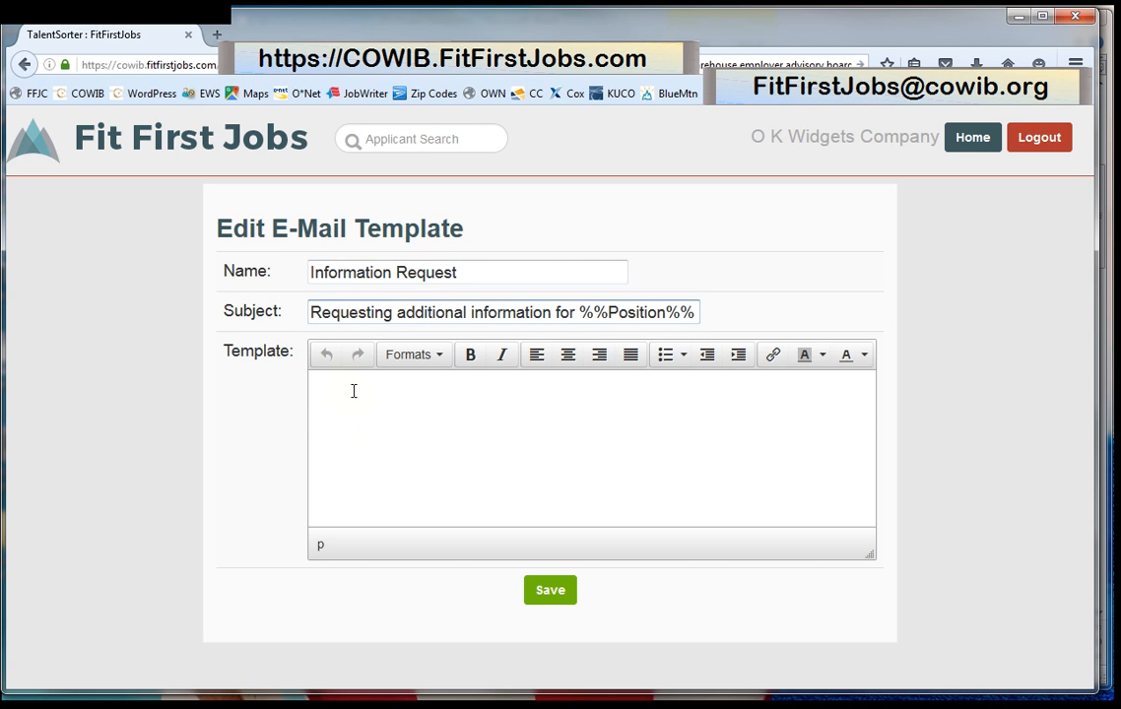
pyautogui.click(353, 391)
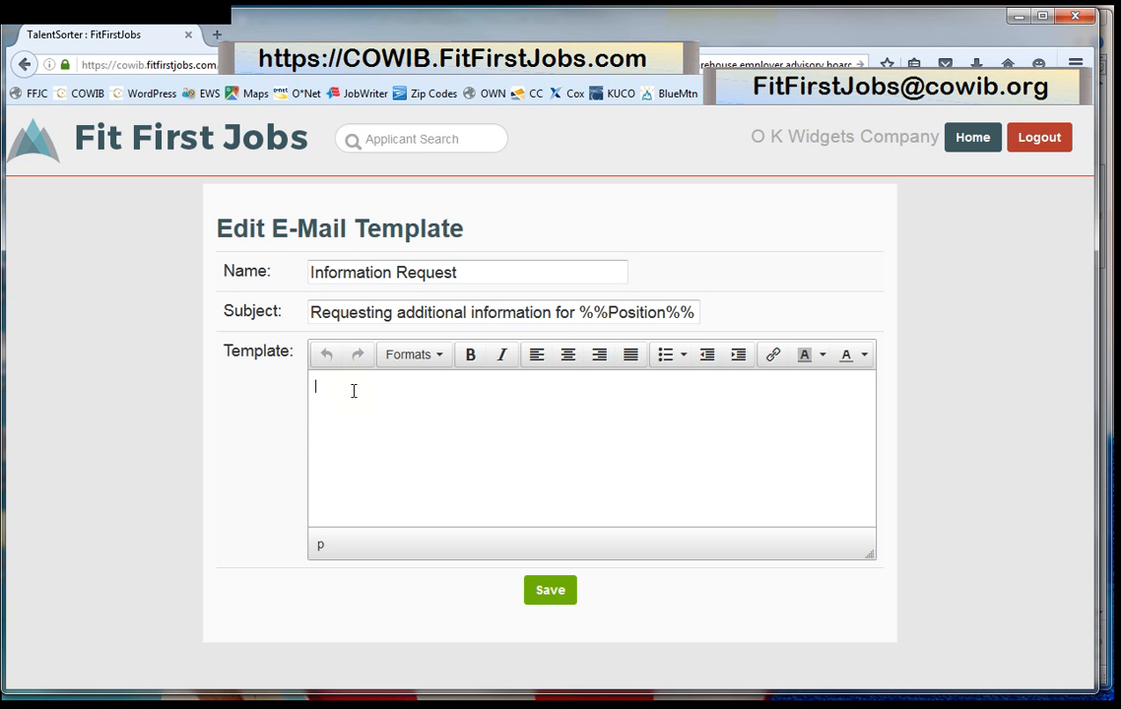
pyautogui.click(697, 312)
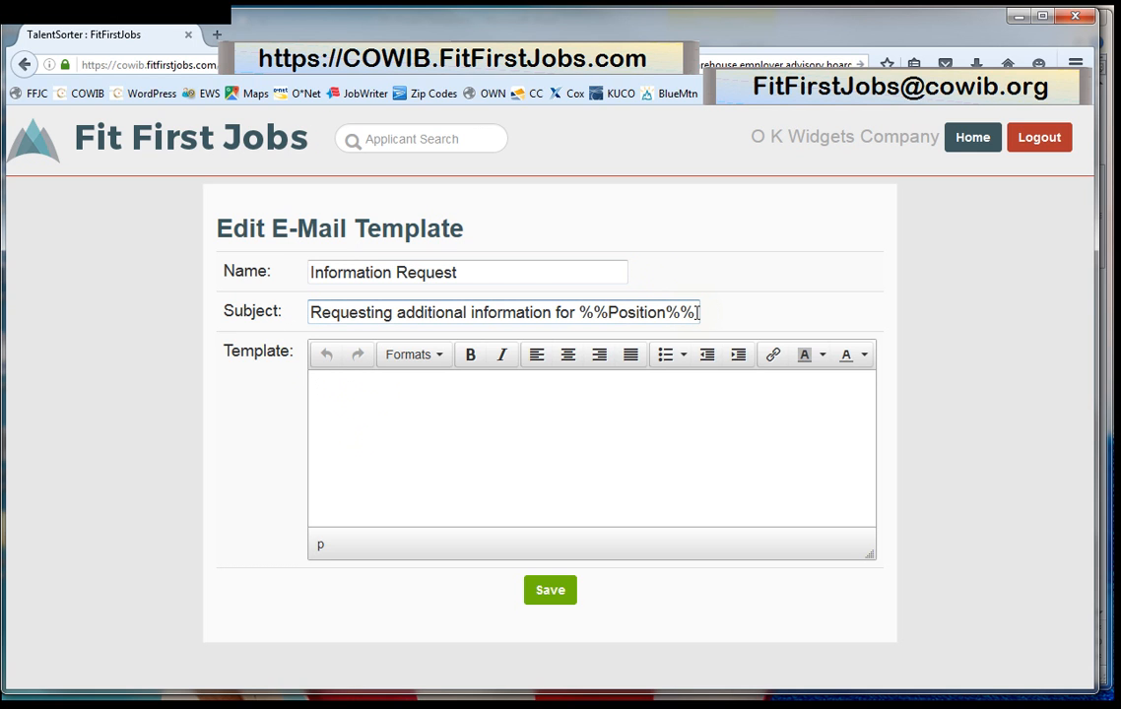
pyautogui.write('po')
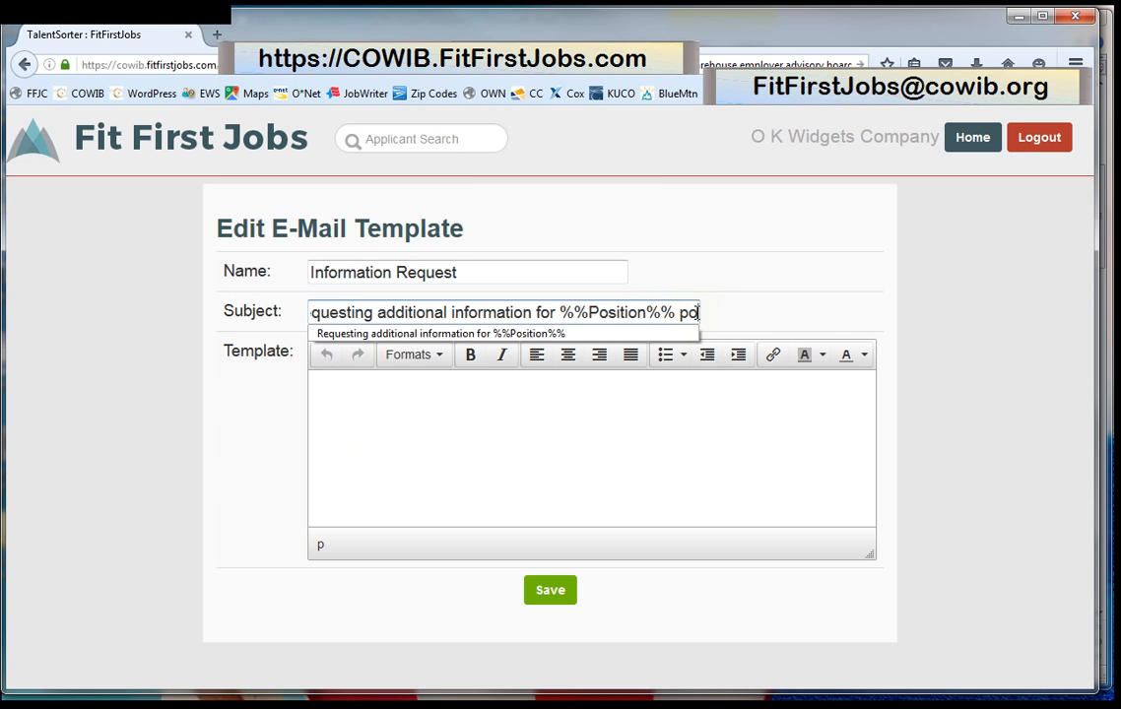
pyautogui.write('sition')
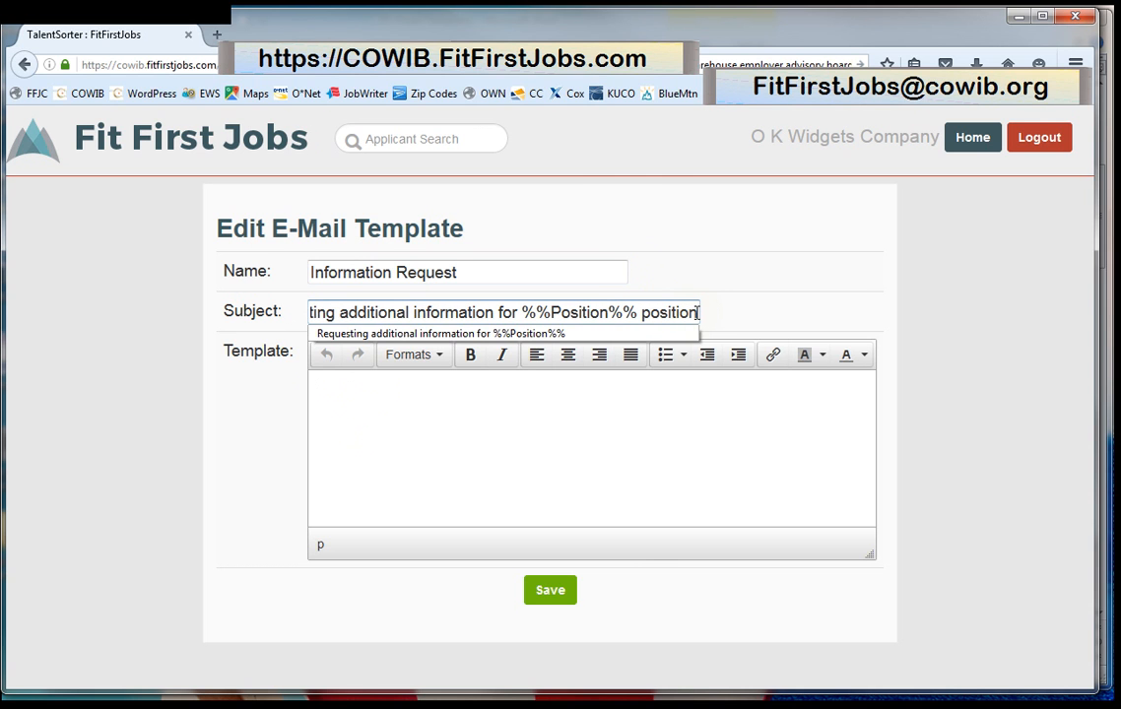
pyautogui.click(565, 421)
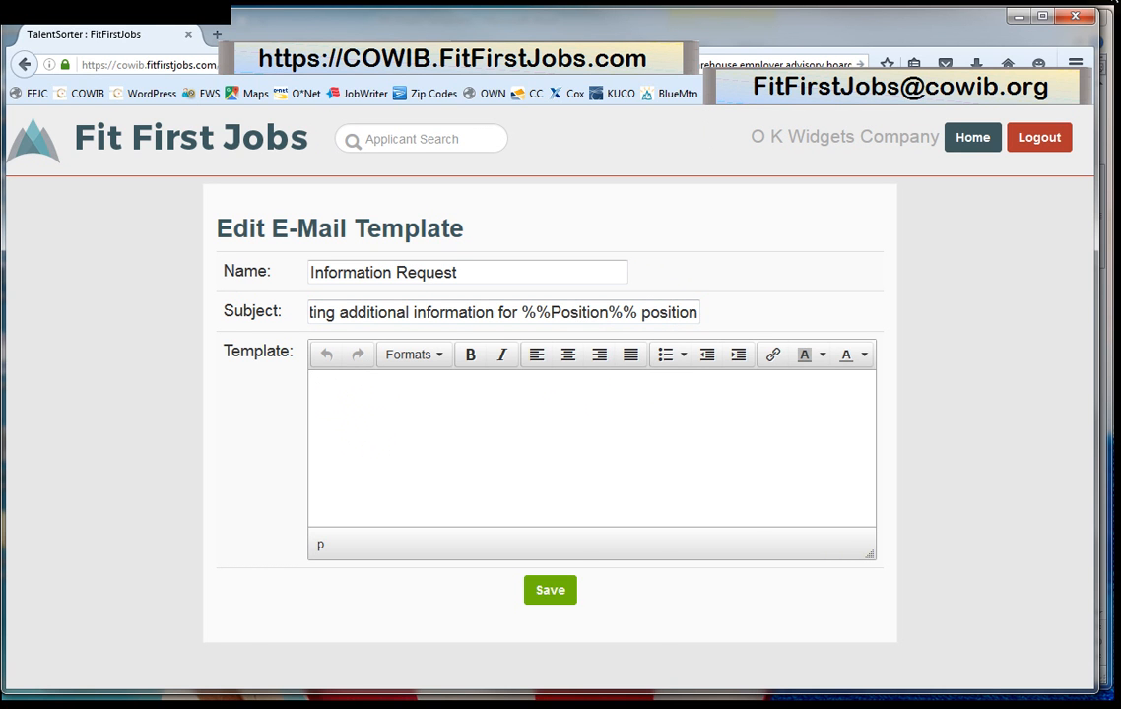
# Copy template 4's Request for more information letter from the Word document.
pyautogui.click(1108, 29)
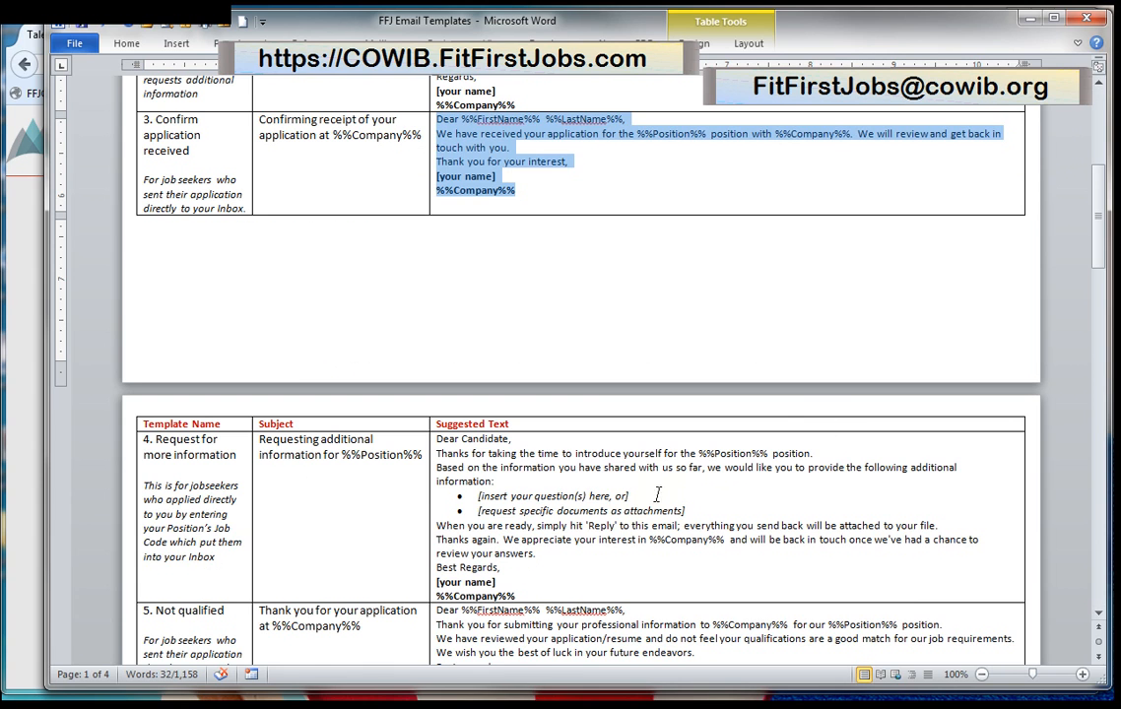
pyautogui.moveTo(525, 595); pyautogui.dragTo(434, 433)
pyautogui.hotkey('ctrl', 'c')
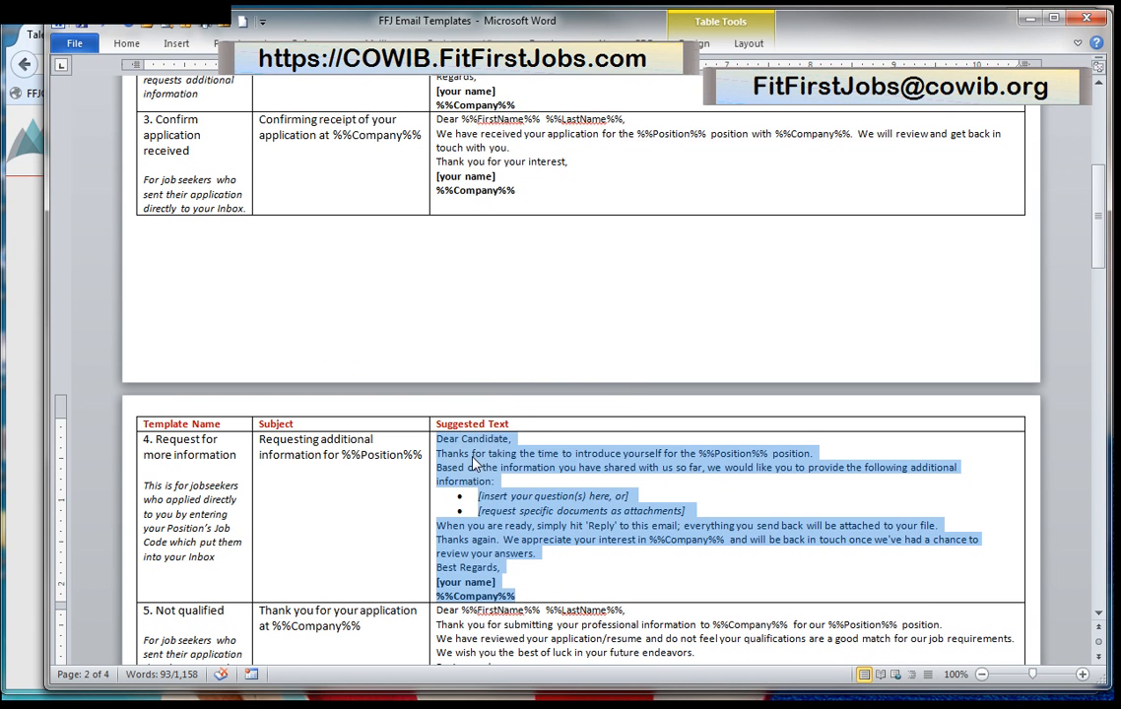
pyautogui.rightClick(474, 463)
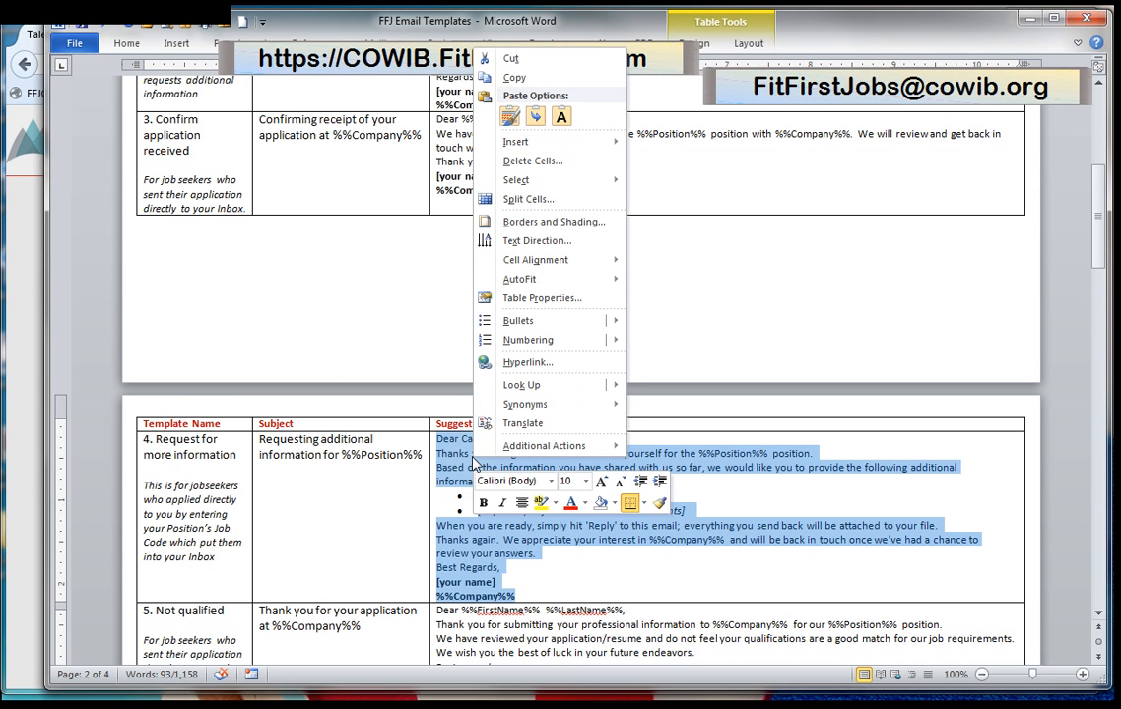
pyautogui.click(516, 79)
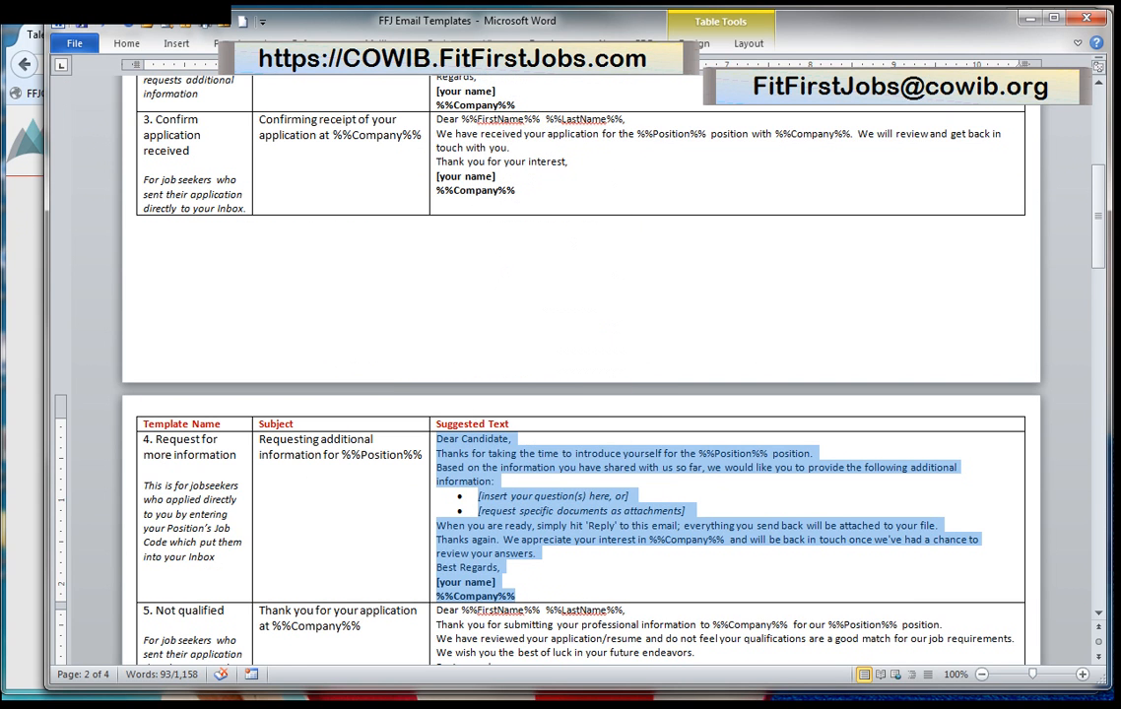
pyautogui.click(22, 241)
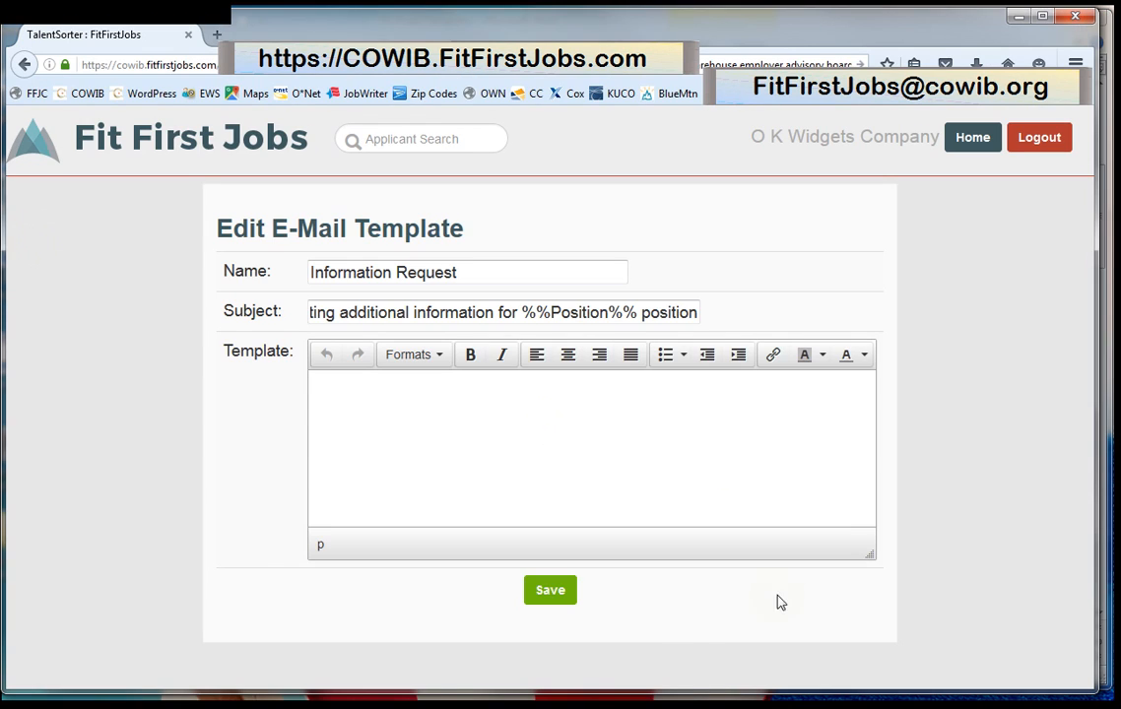
# Paste the copied request-for-information letter into the Information Request body.
pyautogui.click(317, 392)
pyautogui.rightClick(317, 392)
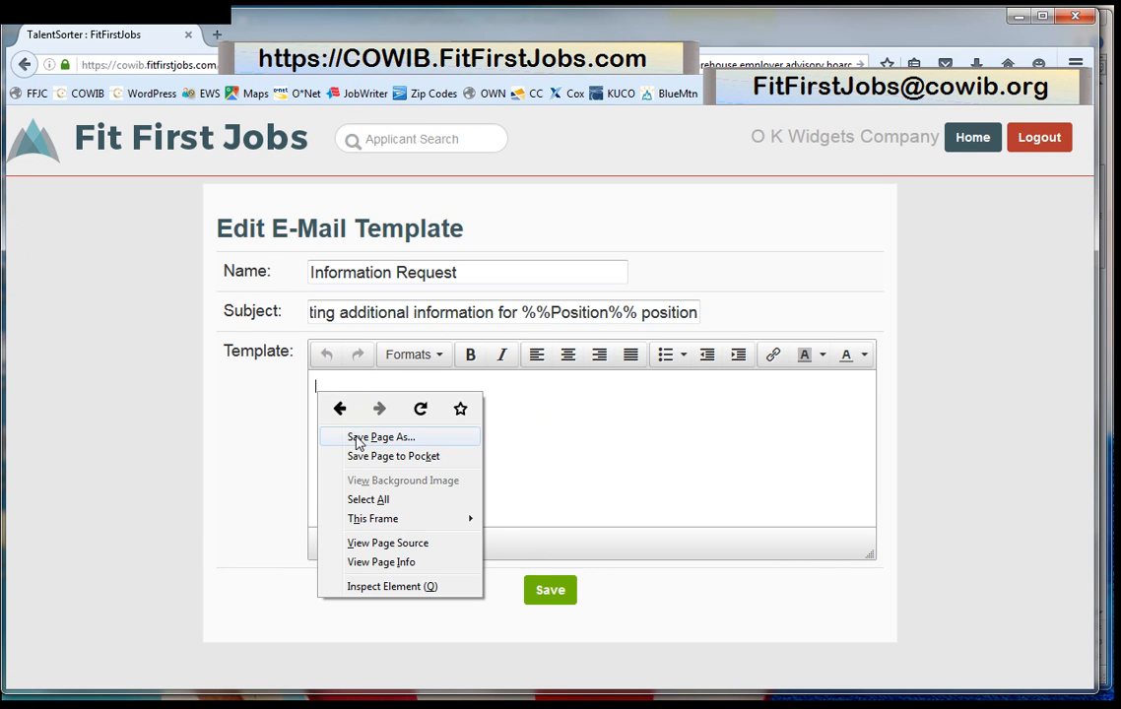
pyautogui.rightClick(320, 383)
pyautogui.click(318, 393)
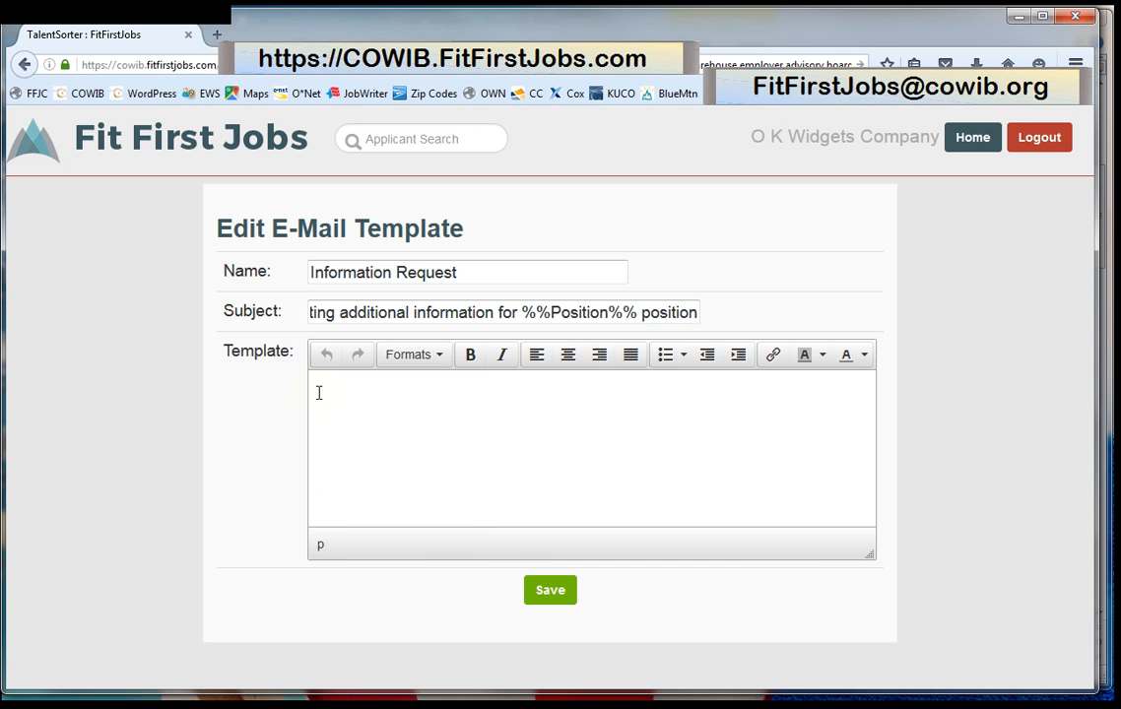
pyautogui.rightClick(318, 392)
pyautogui.click(365, 469)
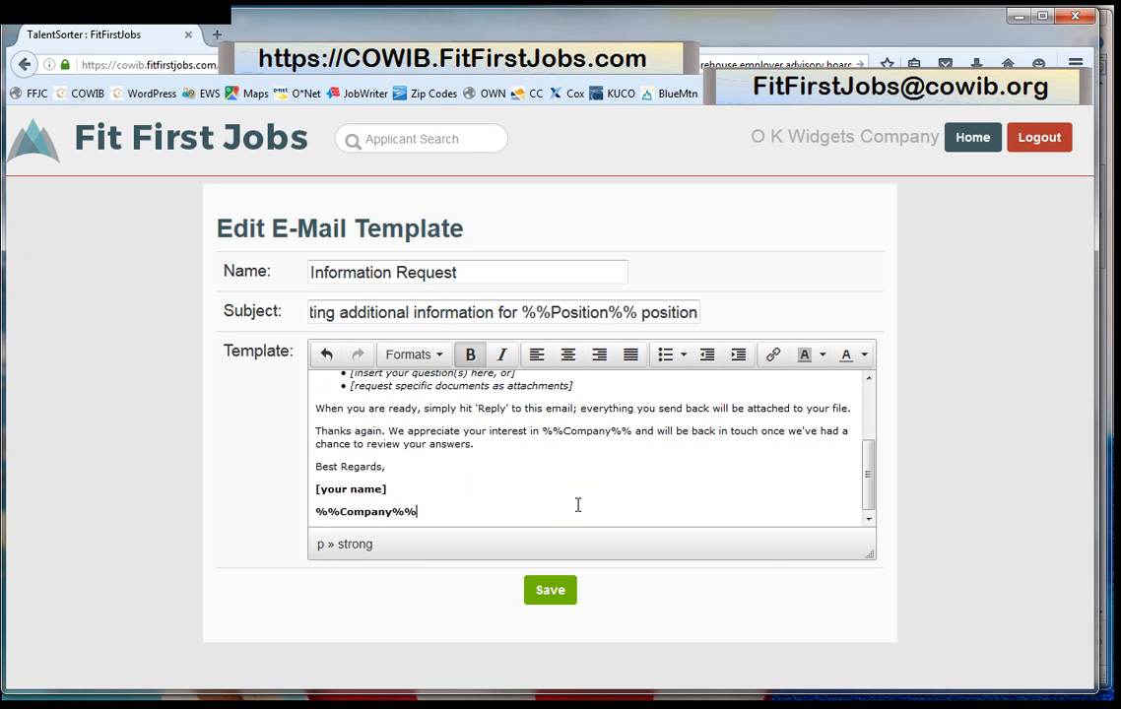
pyautogui.scroll(5, 538, 468)
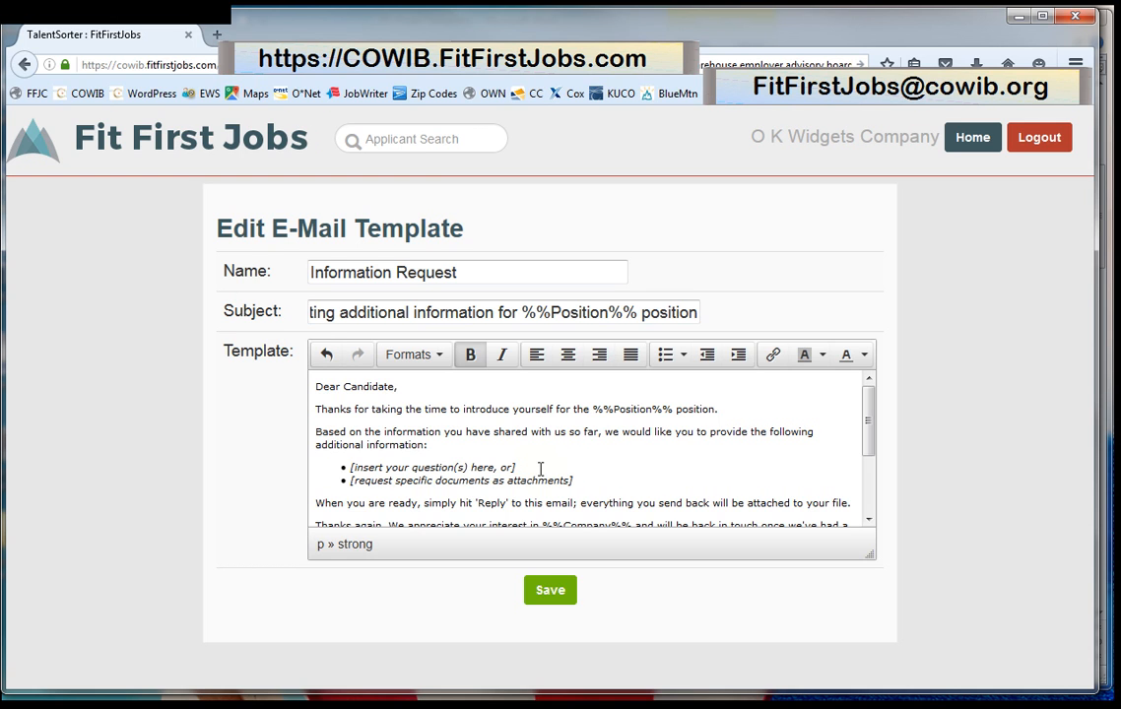
# Replace 'Candidate' with %%FirstName%% and 'introduce yourself' with 'apply', then save.
pyautogui.doubleClick(363, 388)
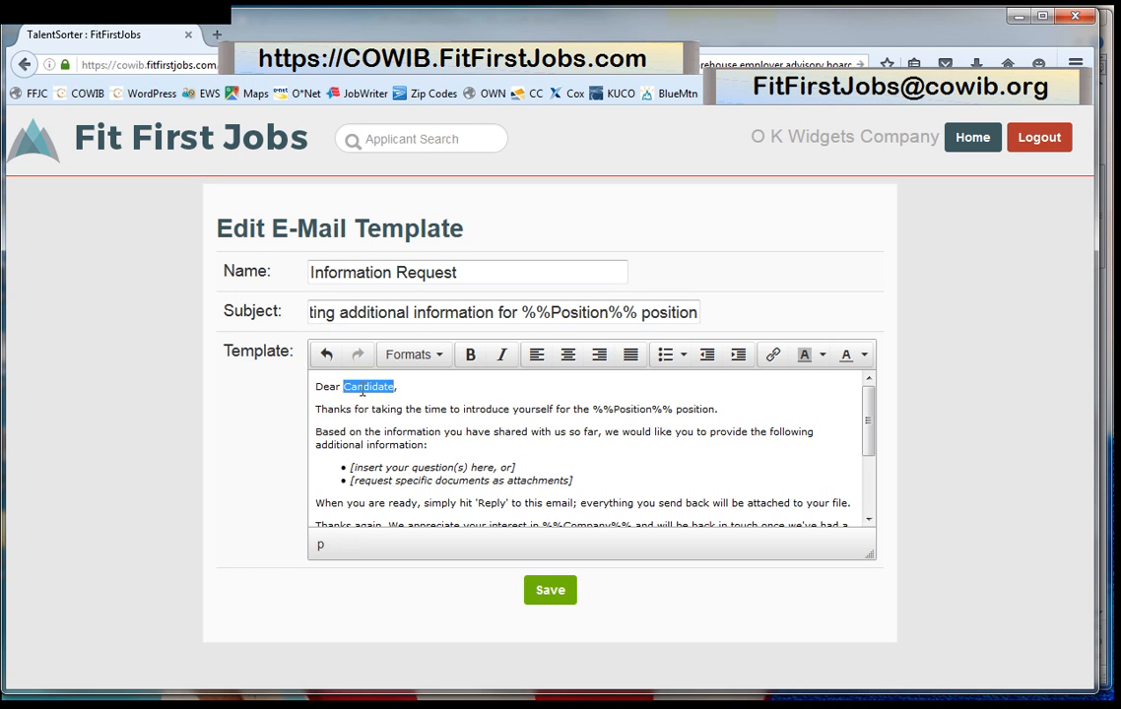
pyautogui.press('Delete')
pyautogui.write('%%')
pyautogui.write('FirstNa')
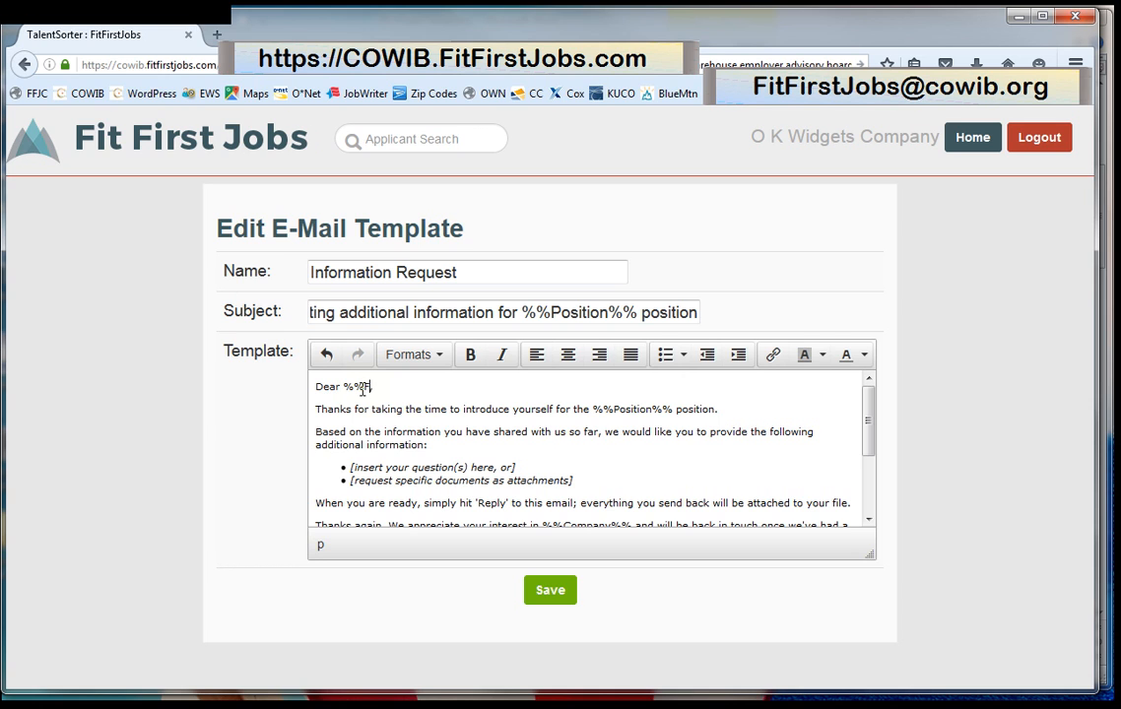
pyautogui.write('me%%')
pyautogui.doubleClick(491, 408)
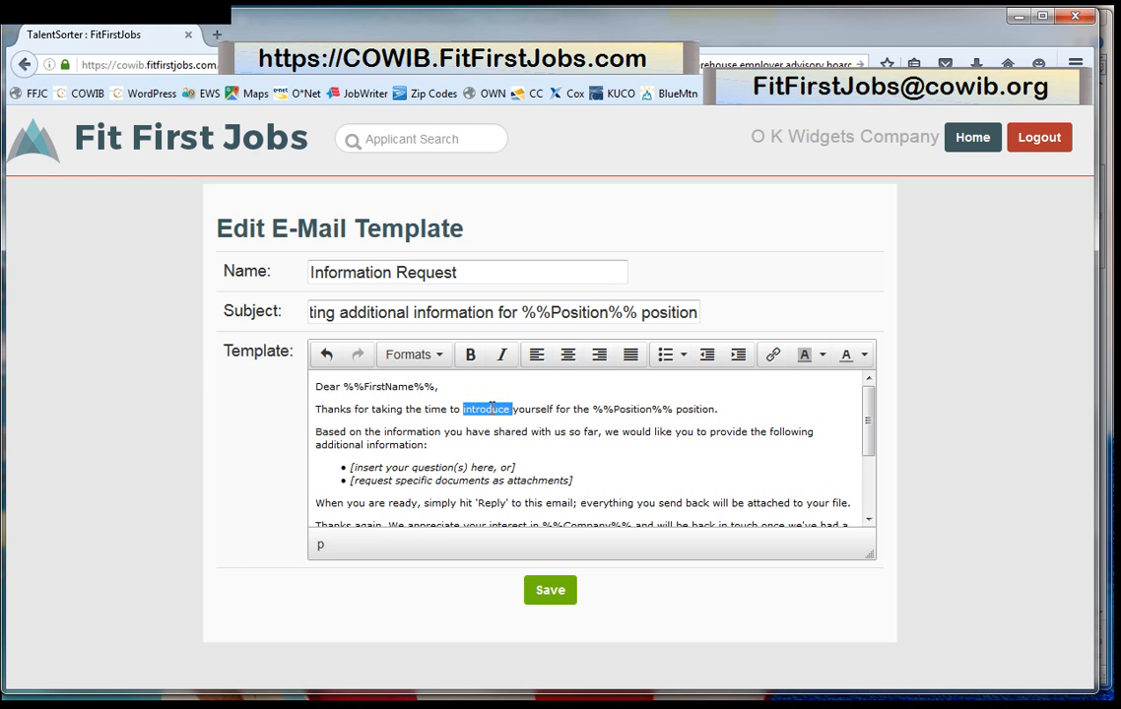
pyautogui.hotkey('ctrl', 'shift', 'Right')
pyautogui.write('apply')
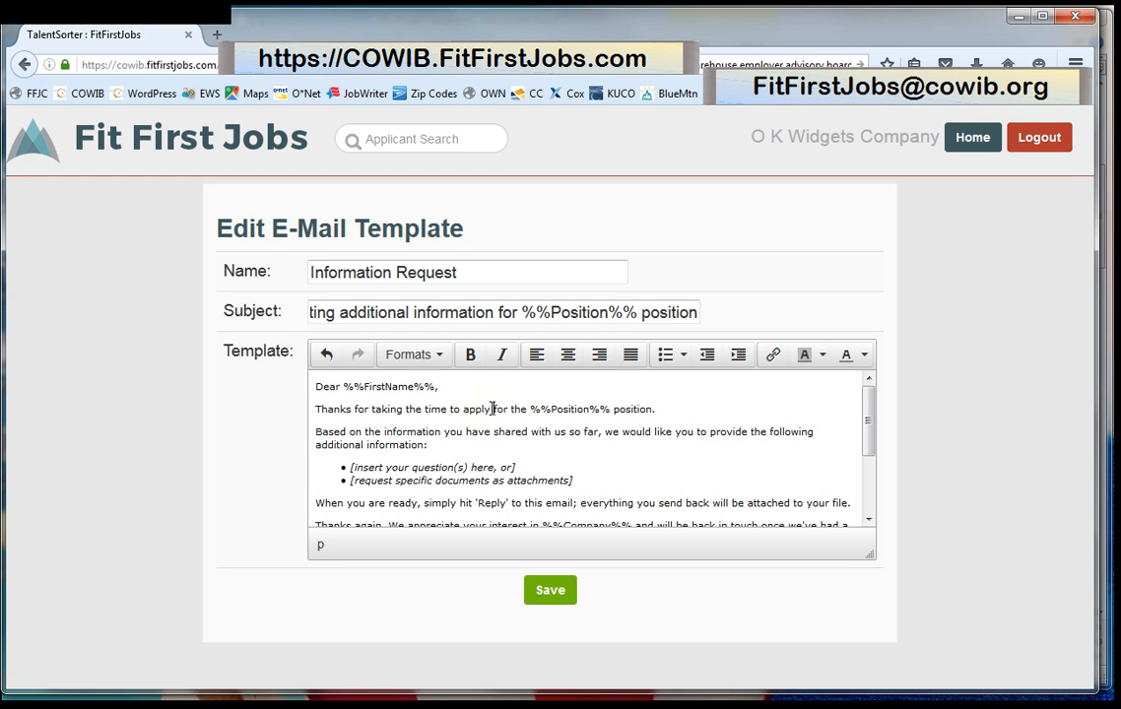
pyautogui.scroll(-1, 479, 449)
pyautogui.scroll(-1, 479, 448)
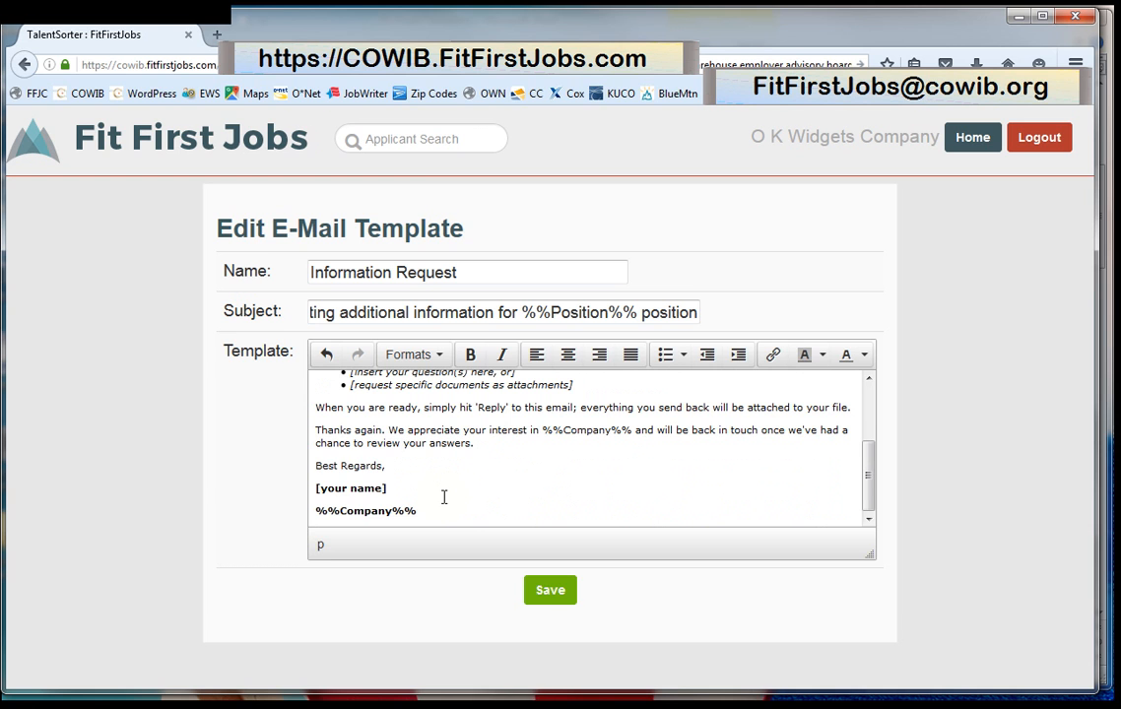
pyautogui.click(549, 594)
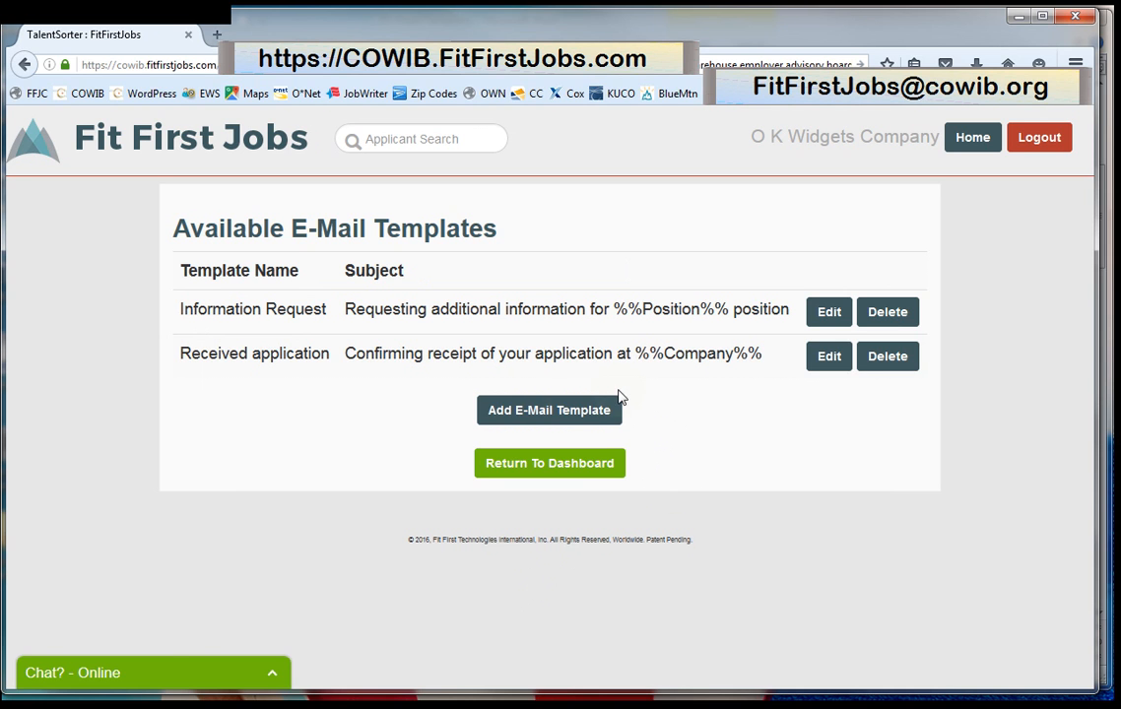
# Add a third template named 'Blank Email' with subject '(subject)'.
pyautogui.click(570, 412)
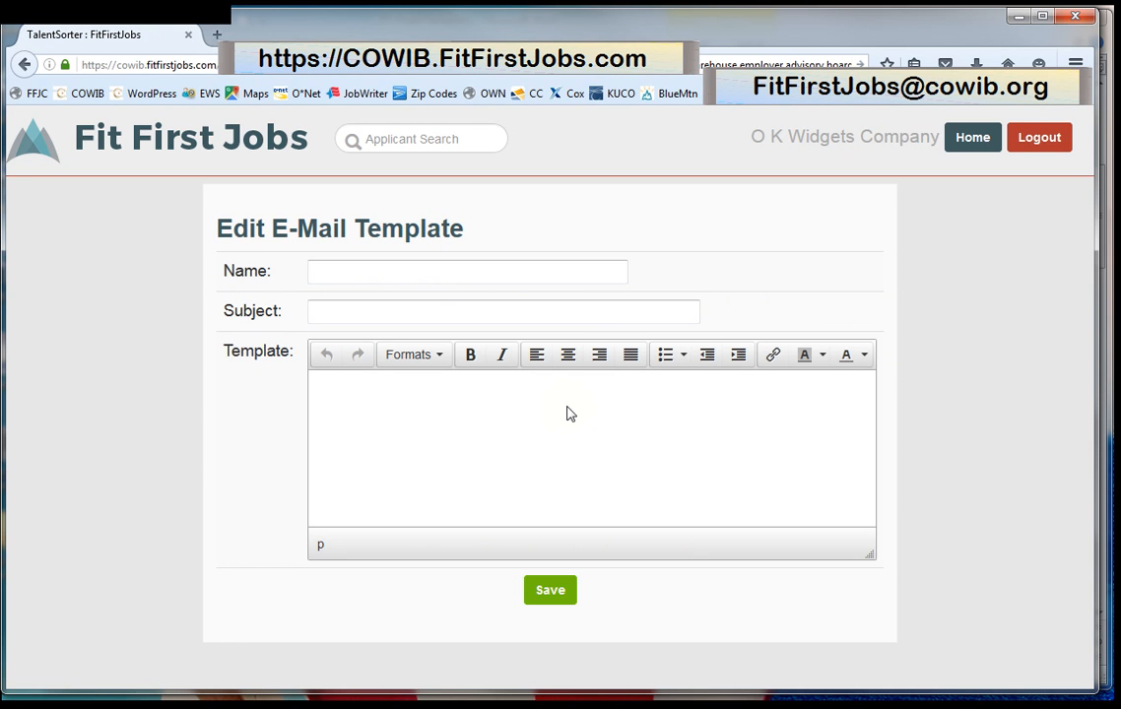
pyautogui.click(325, 266)
pyautogui.write('Blank ')
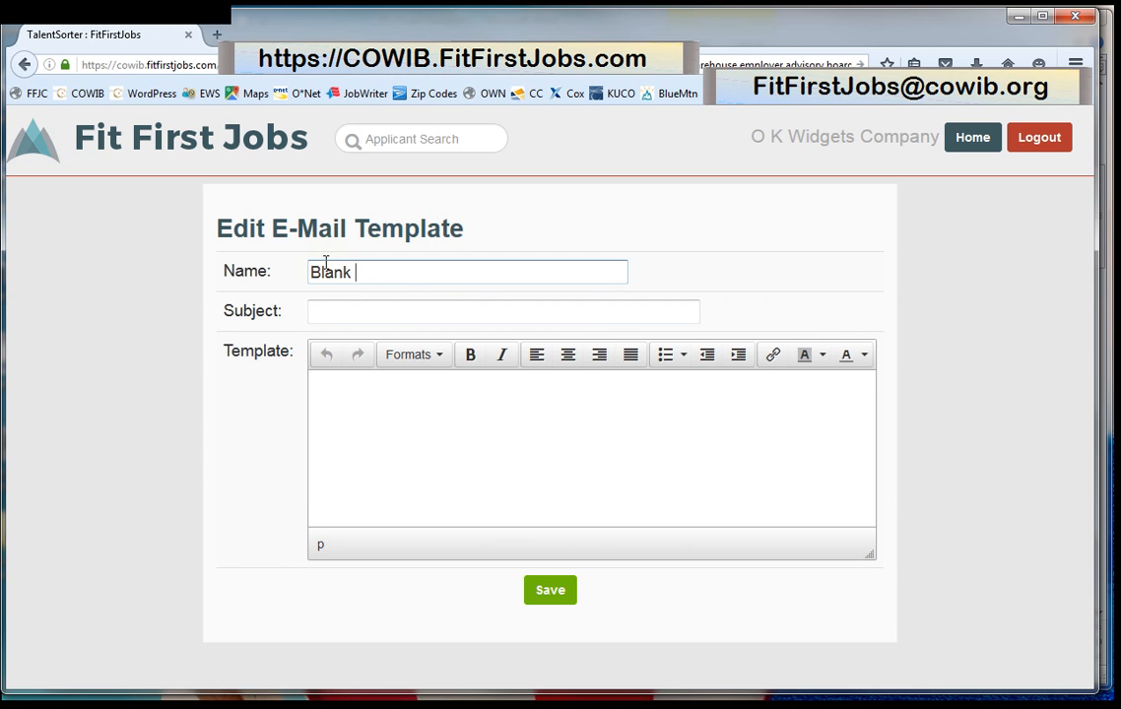
pyautogui.write('Email')
pyautogui.press('Tab')
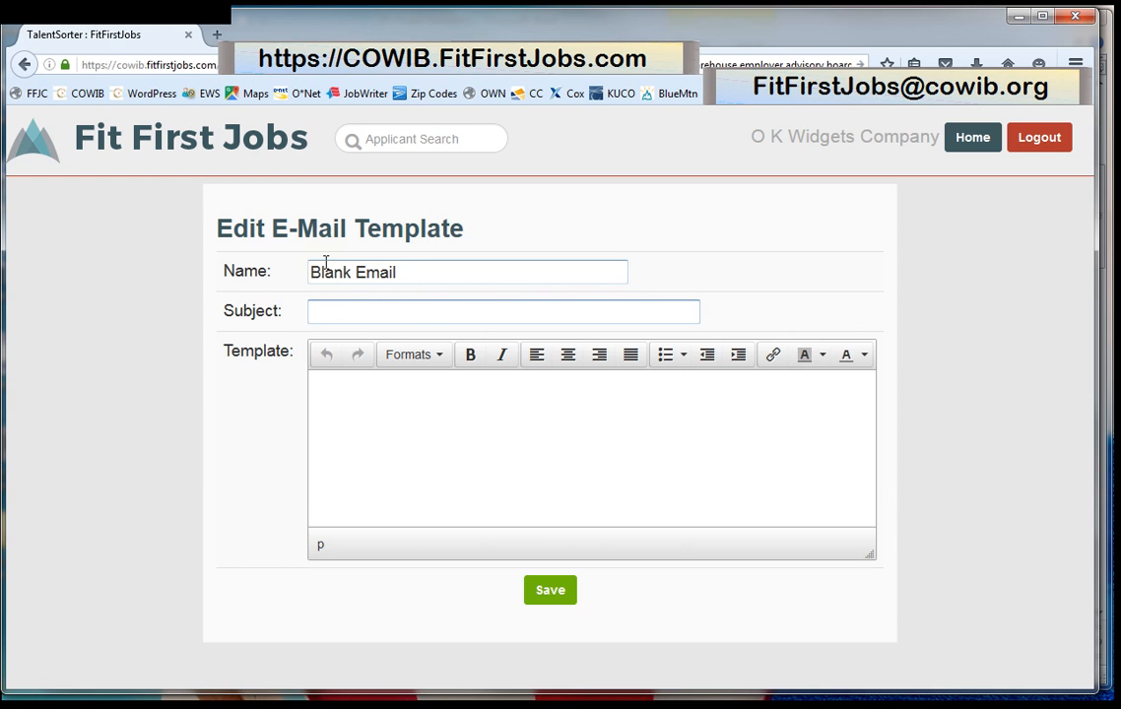
pyautogui.write('(subject)')
pyautogui.press('Tab')
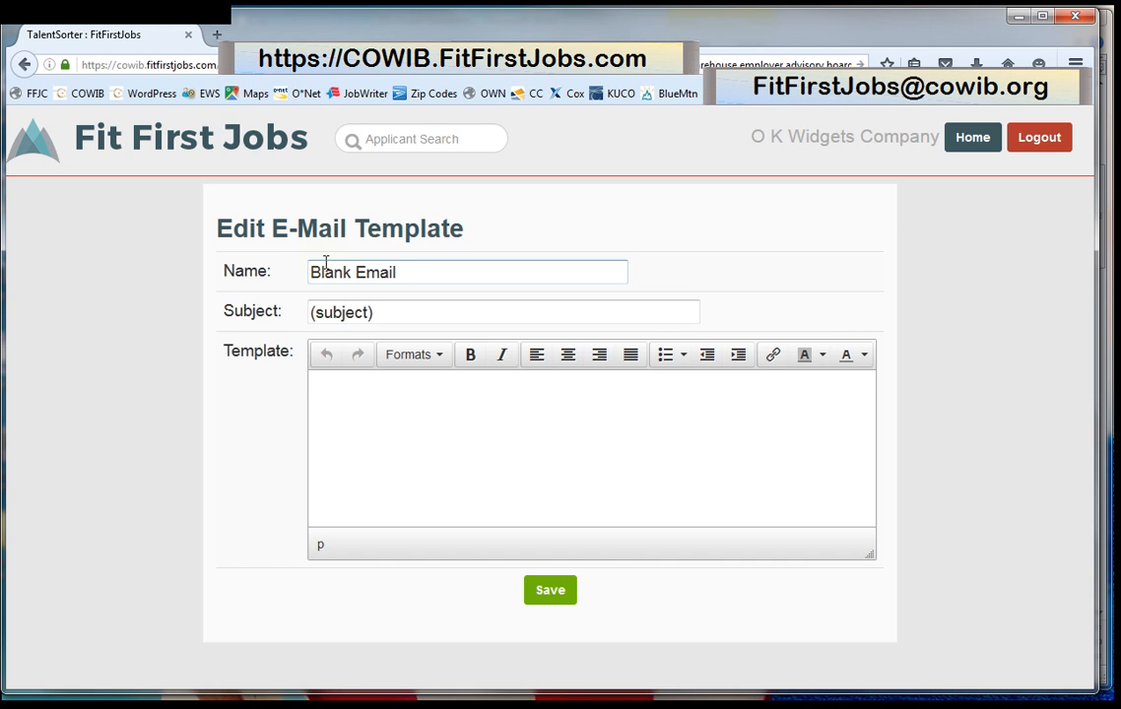
# Fill its body with %%FirstName%%, %%Company%%, %%Position%%, (name) and bold %%Company%% lines, then save.
pyautogui.write('%%FirstName%%')
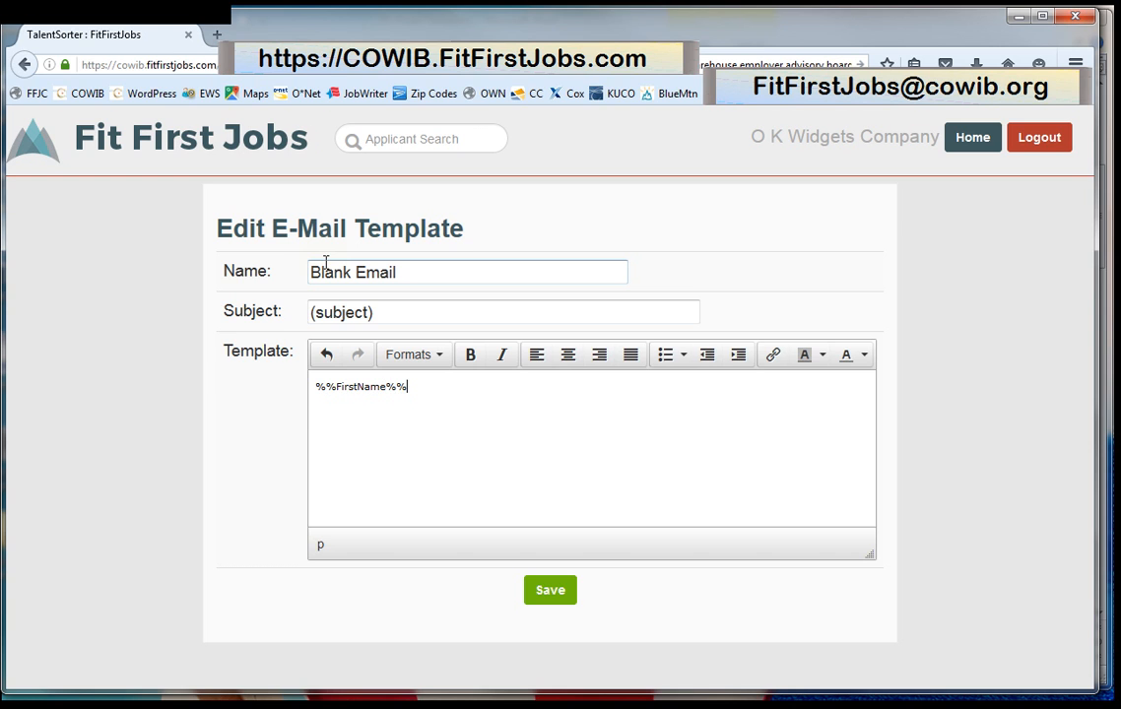
pyautogui.write('%%FirstName%%')
pyautogui.press('Return')
pyautogui.write('%%')
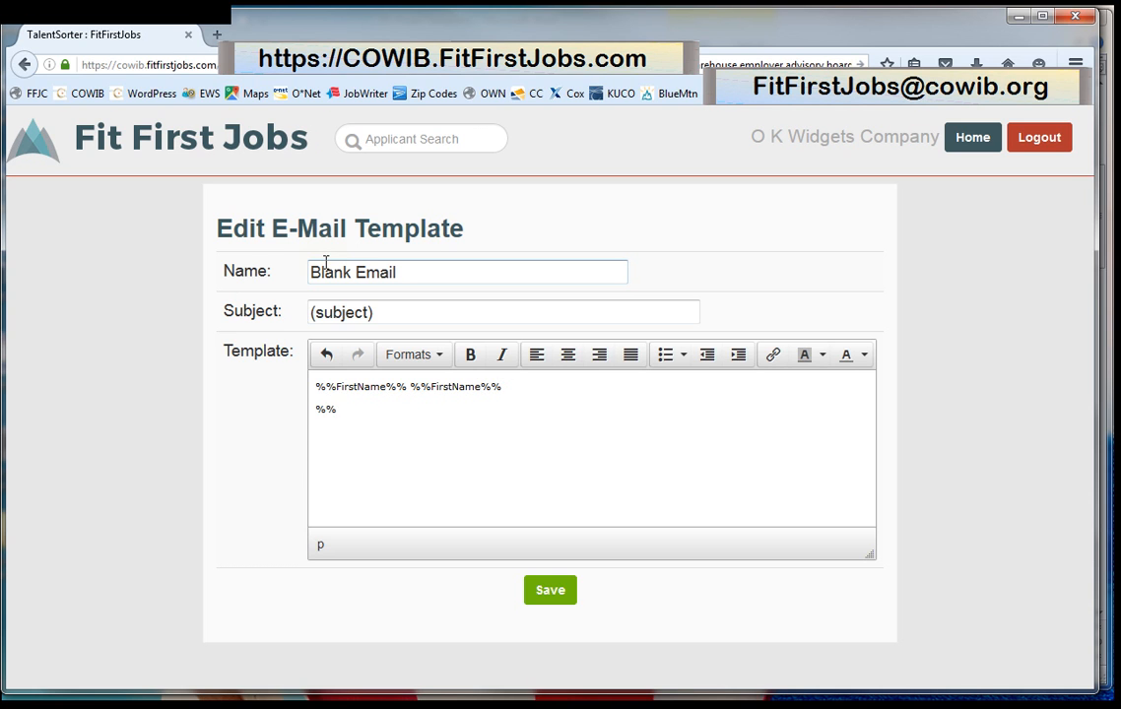
pyautogui.write('Company%%')
pyautogui.press('Return')
pyautogui.write('%%Position%%')
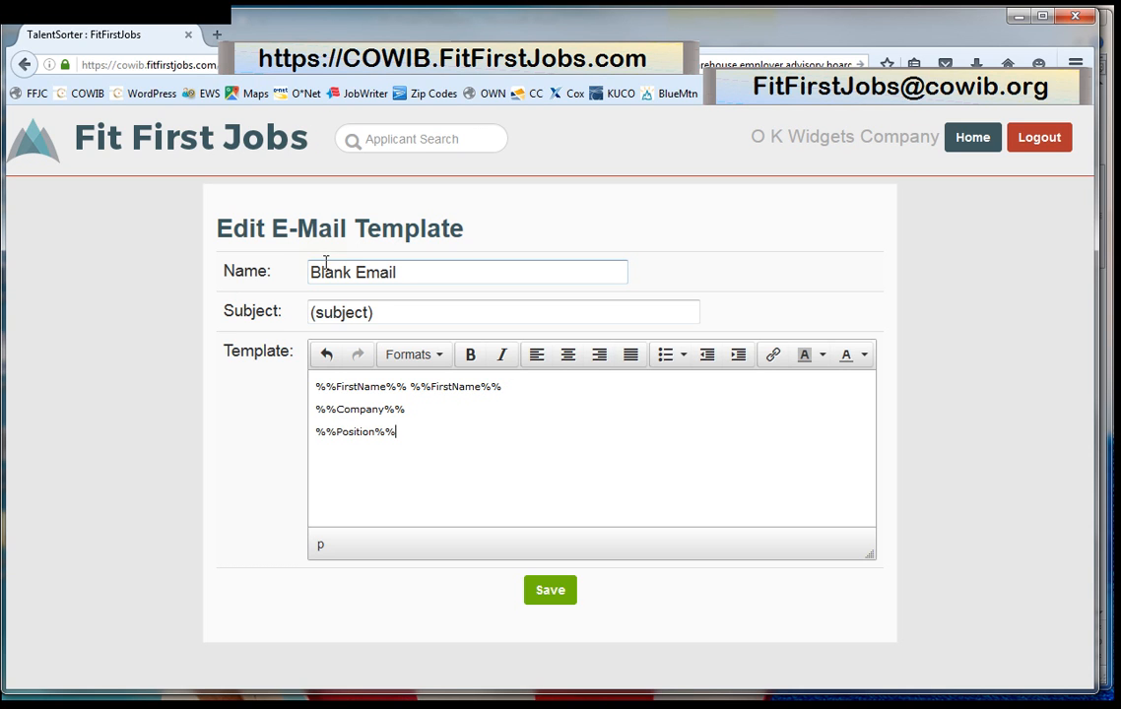
pyautogui.press('Return')
pyautogui.write('(name)')
pyautogui.press('Return')
pyautogui.hotkey('ctrl', 'b')
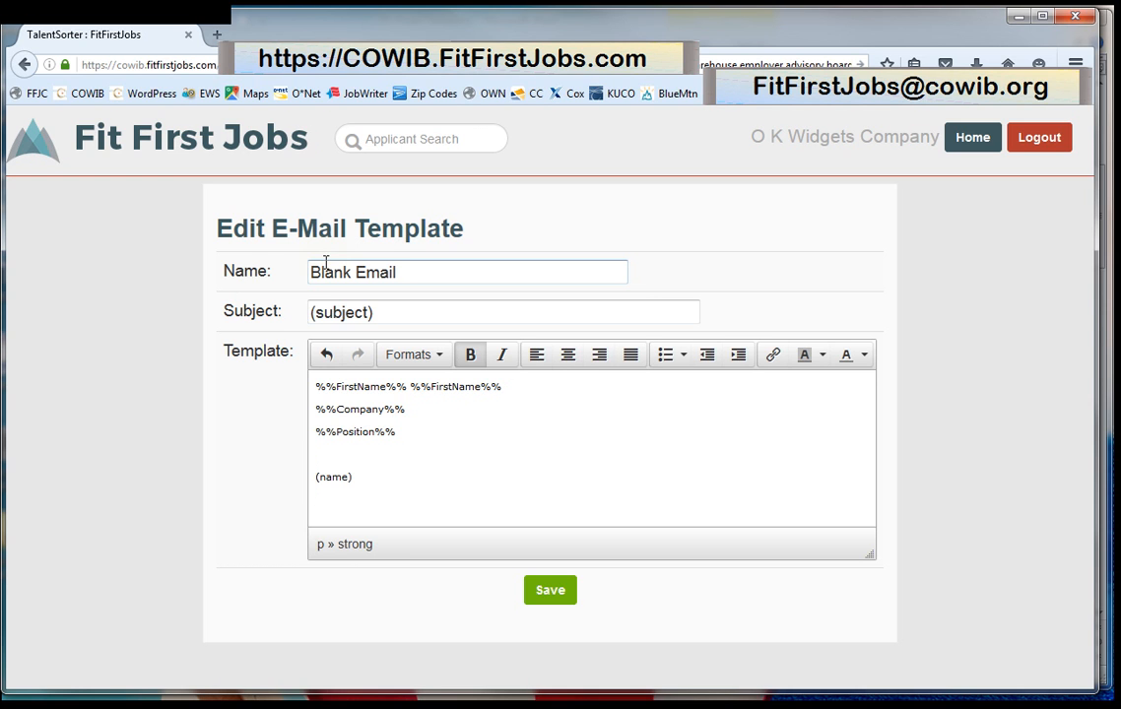
pyautogui.write('%%Company%%')
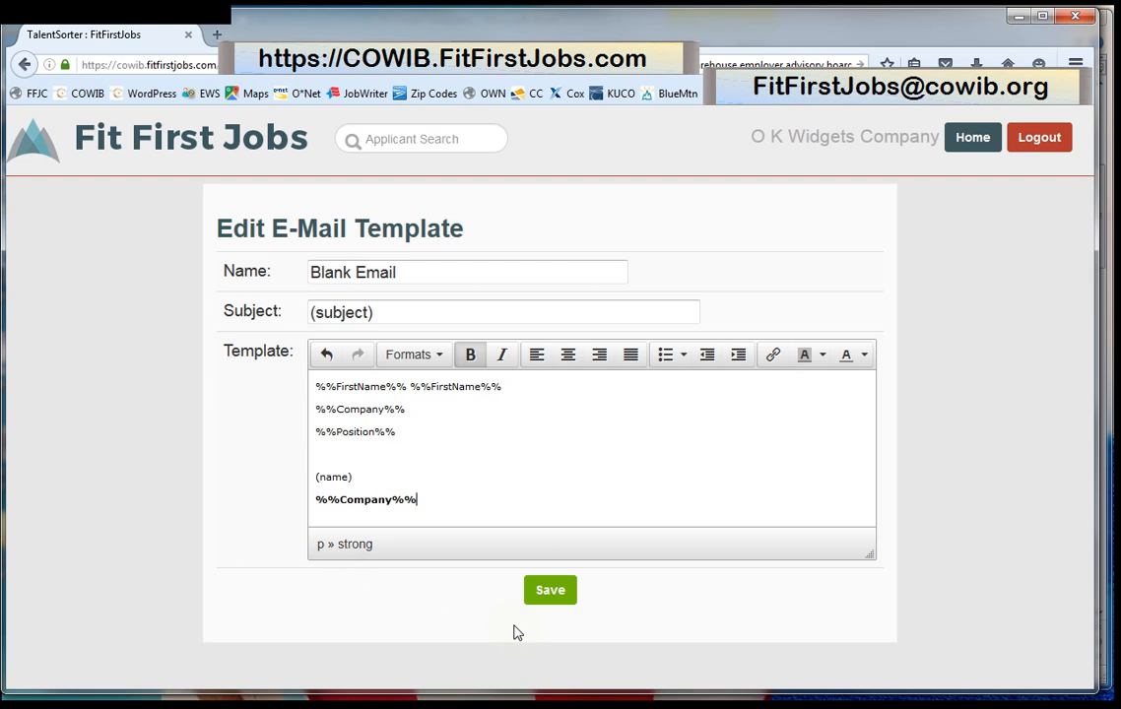
pyautogui.click(544, 603)
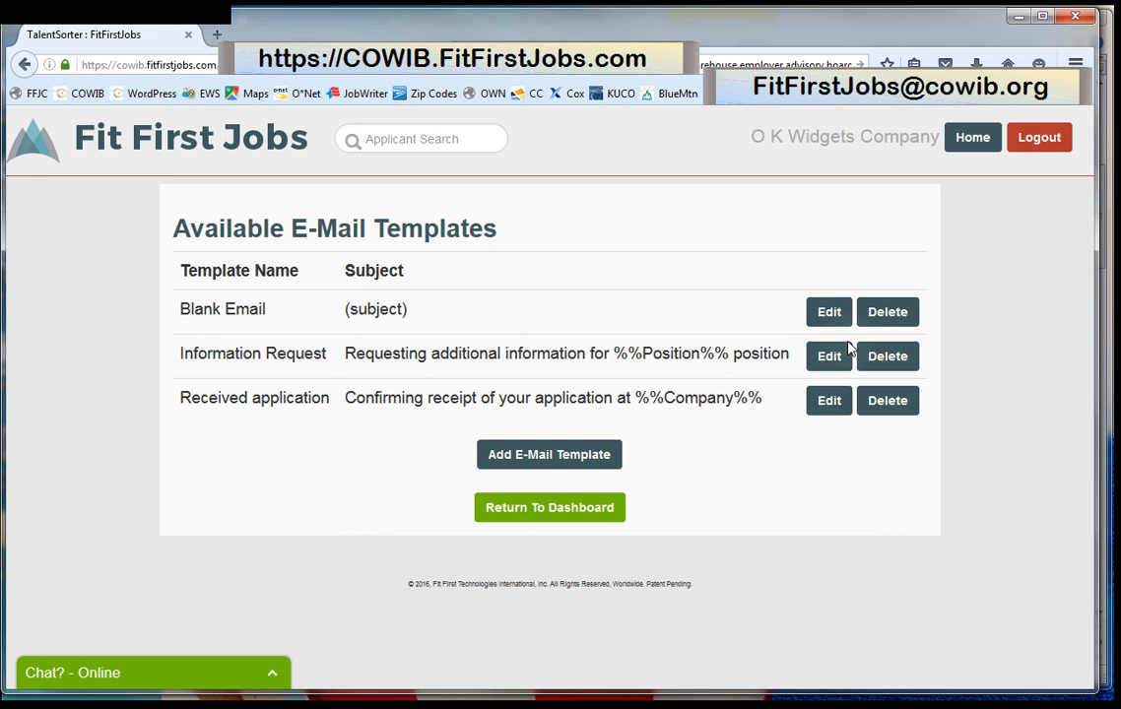
# Rename the templates to '1. Received application' and '2. Information Request', then return to the dashboard.
pyautogui.click(828, 400)
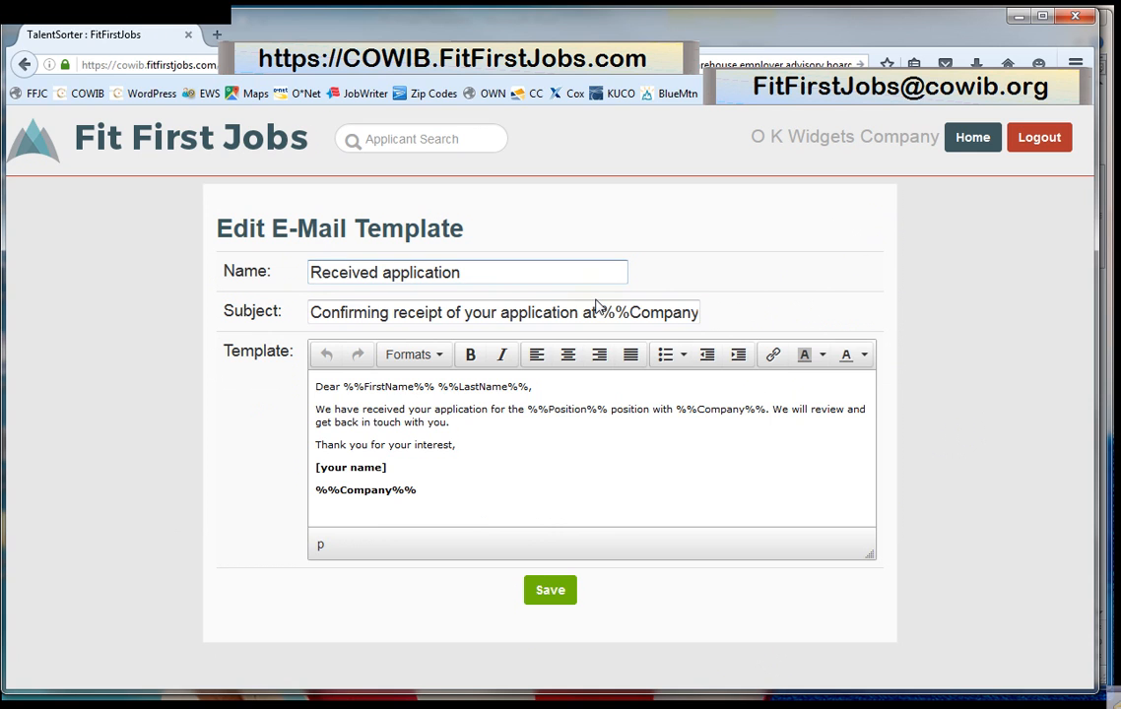
pyautogui.write('1.')
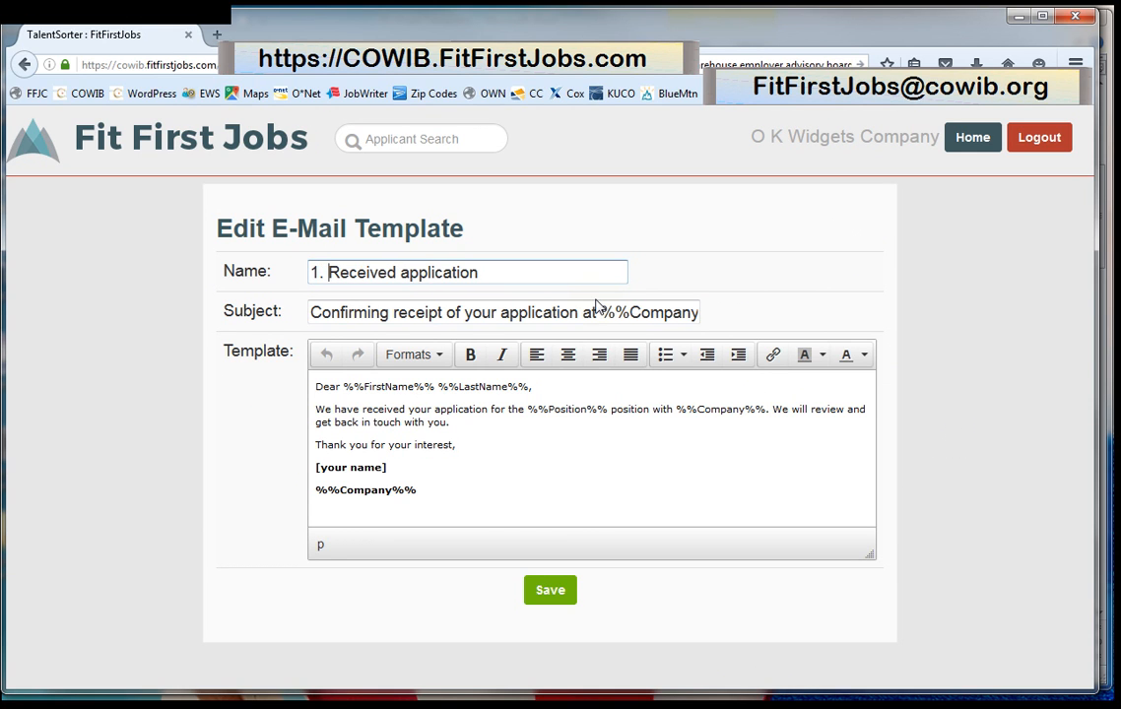
pyautogui.click(554, 595)
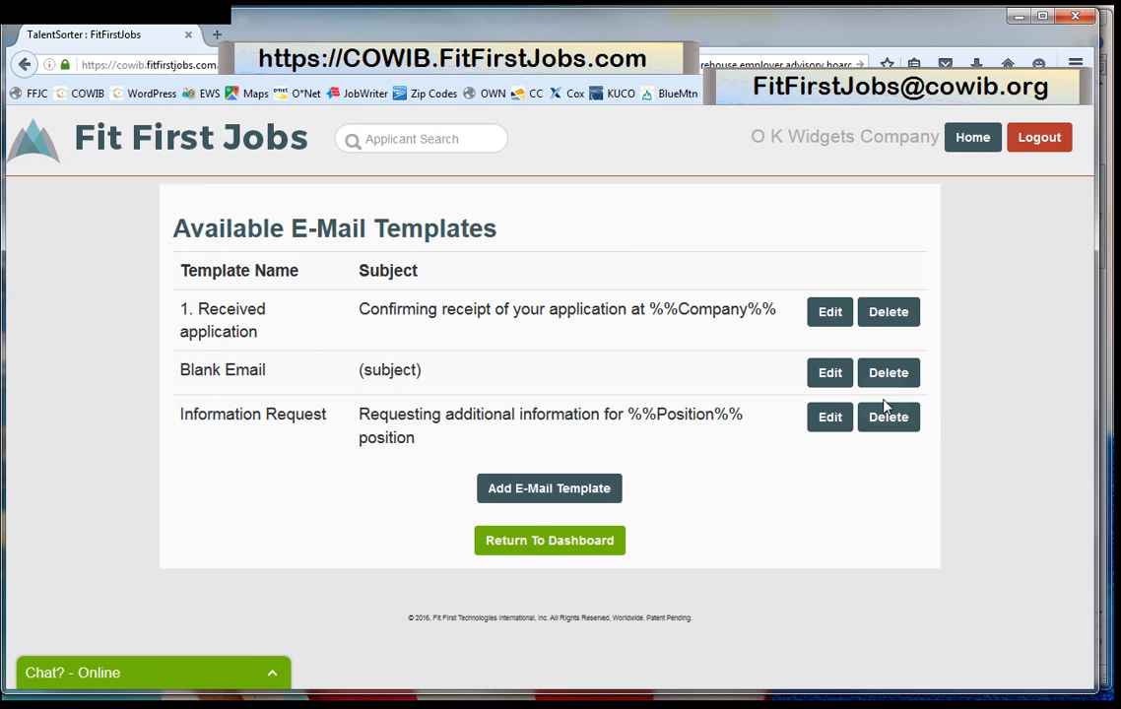
pyautogui.click(829, 418)
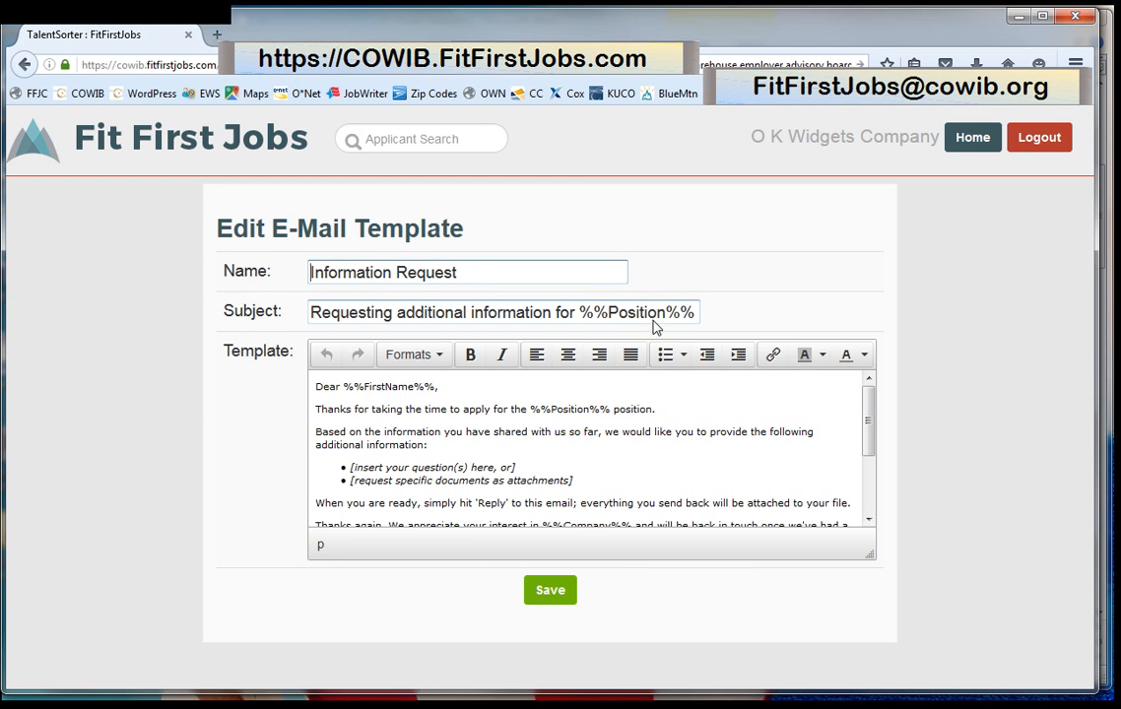
pyautogui.write('2.')
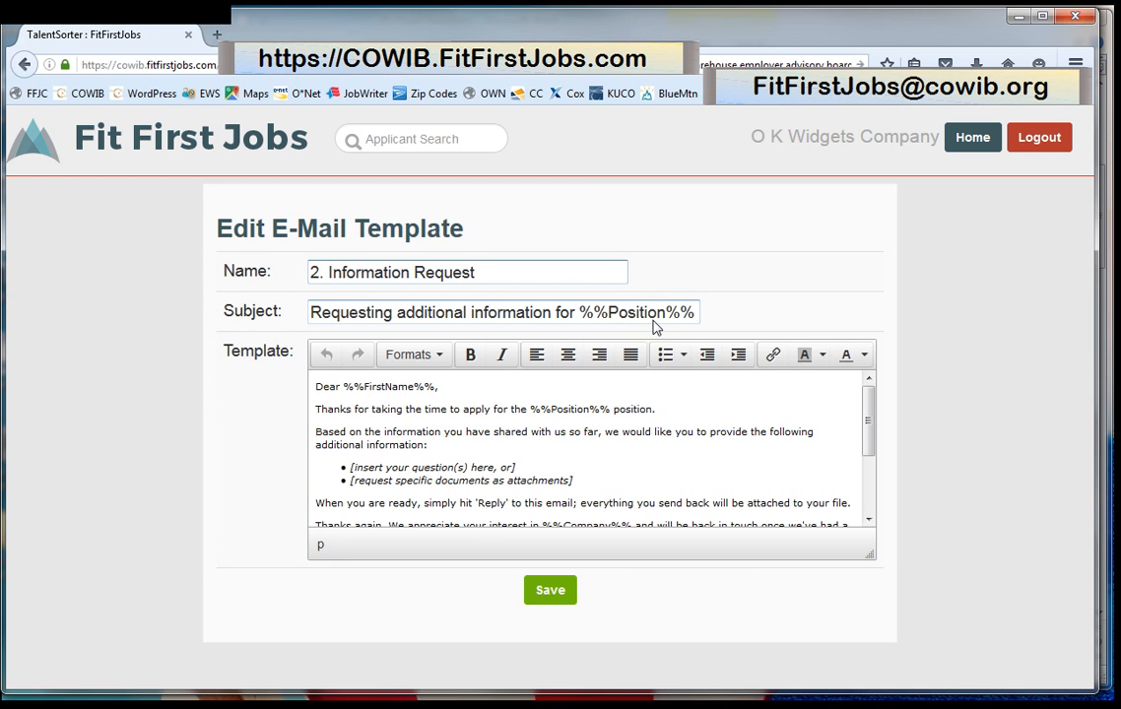
pyautogui.click(560, 599)
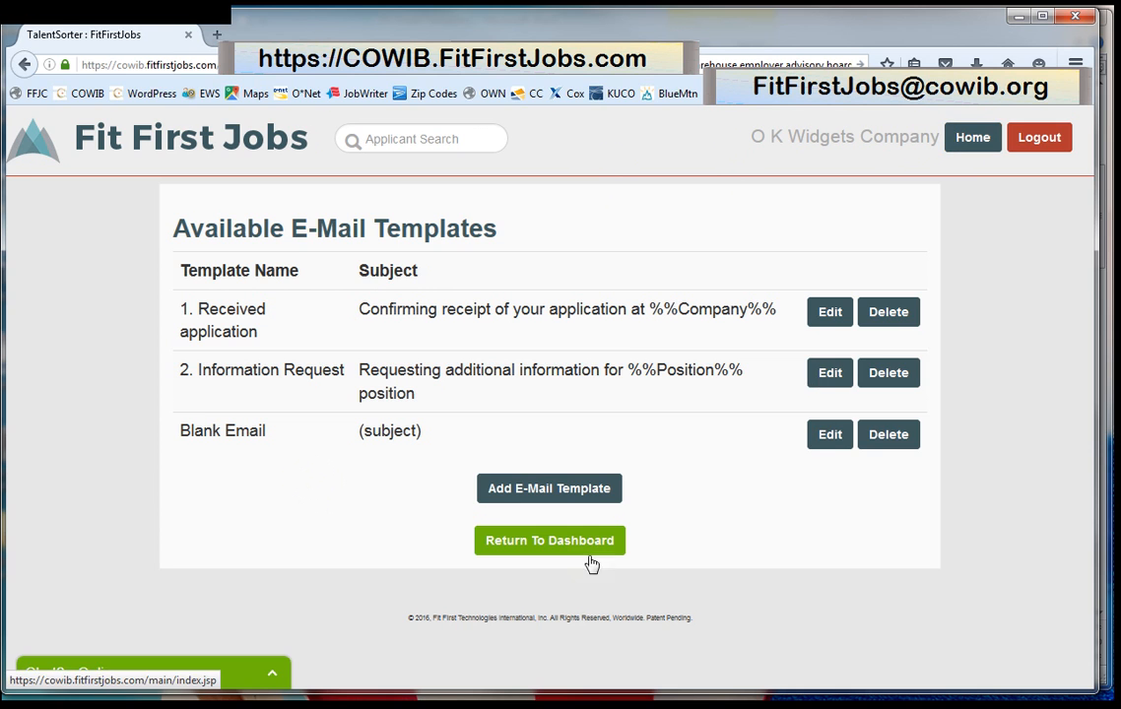
pyautogui.click(552, 541)
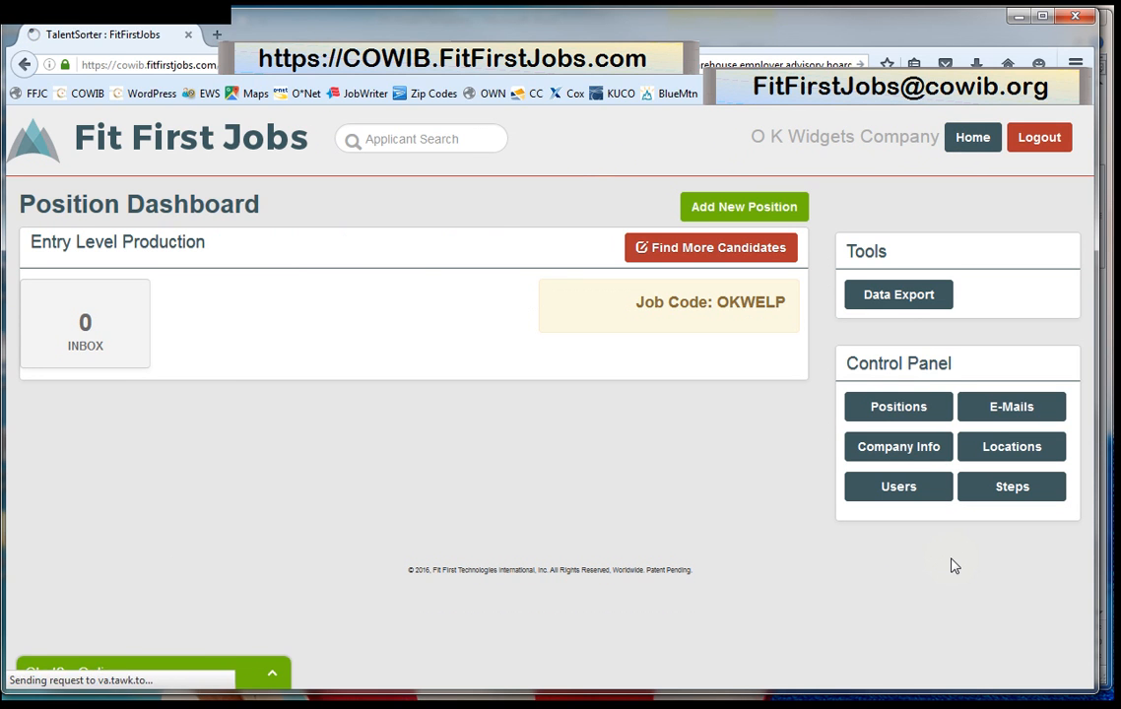